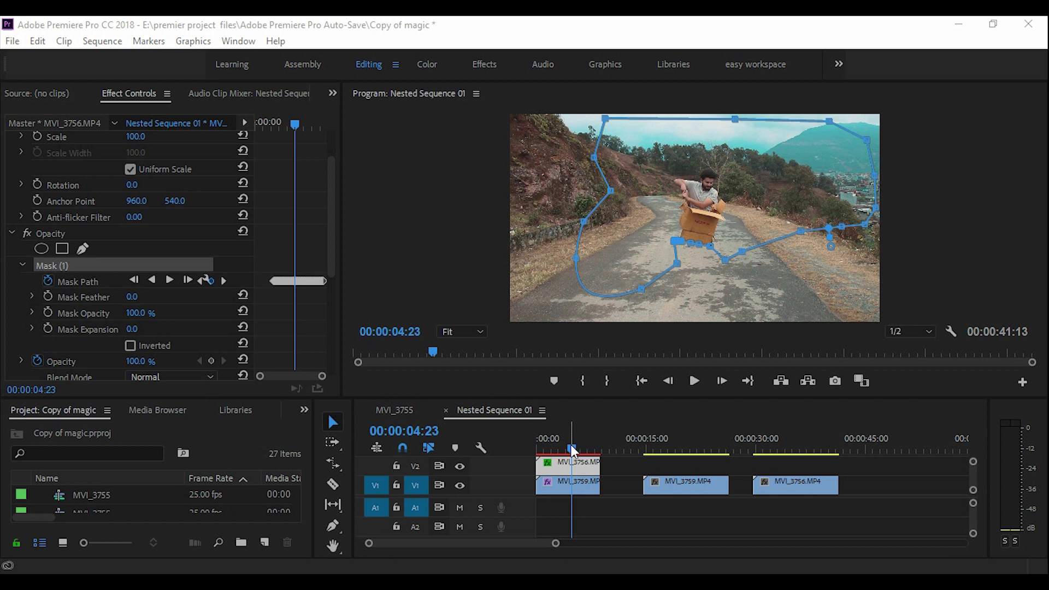
# Preview the separate source clips, and stack the last MVI_3756.MP4 clip on V2 directly above the separate MVI_3759.MP4 clip.
pyautogui.moveTo(573, 451); pyautogui.dragTo(756, 450)
pyautogui.press('space')
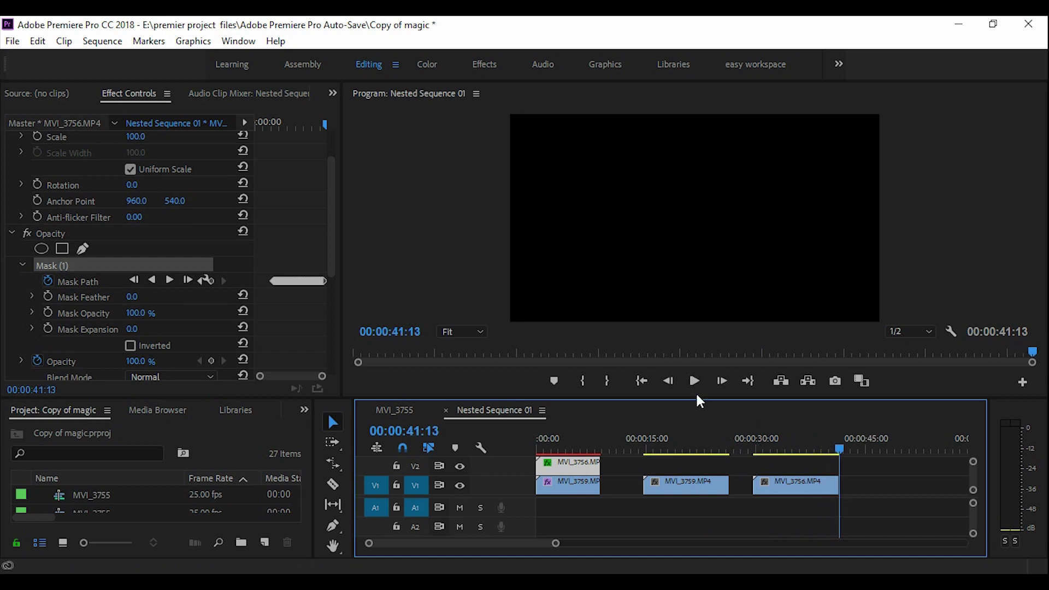
pyautogui.click(646, 449)
pyautogui.press('space')
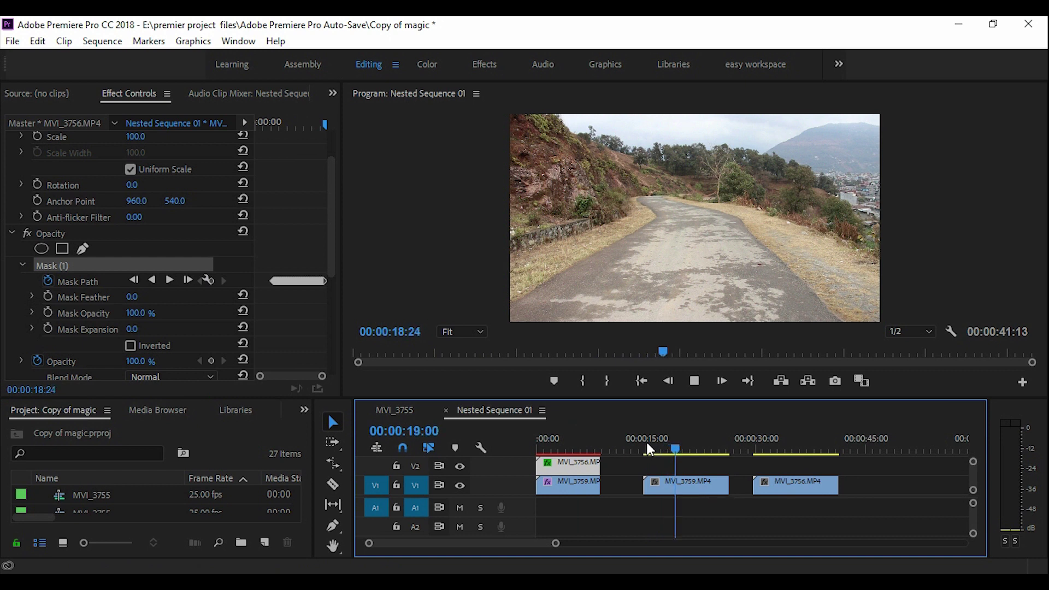
pyautogui.click(771, 449)
pyautogui.click(796, 490)
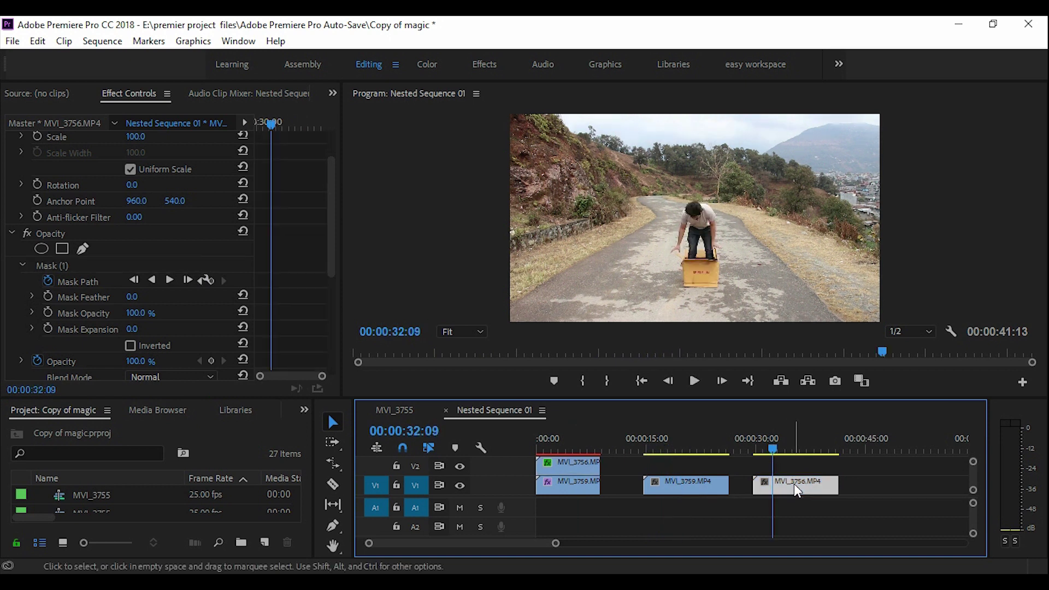
pyautogui.moveTo(797, 490); pyautogui.dragTo(691, 469)
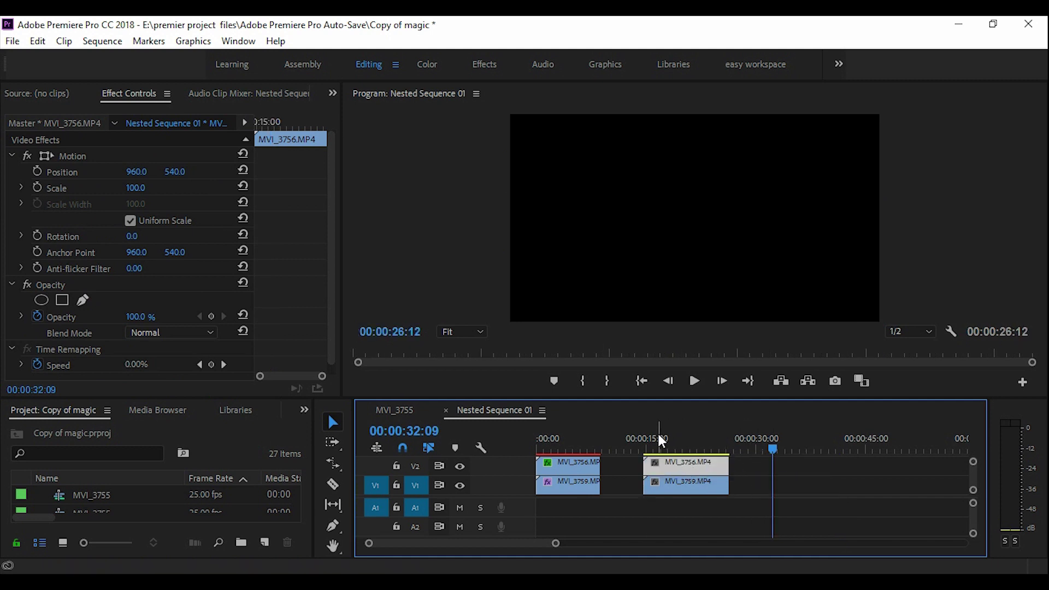
# Play through the newly stacked clips from their start and make the timeline area slightly taller.
pyautogui.press('space')
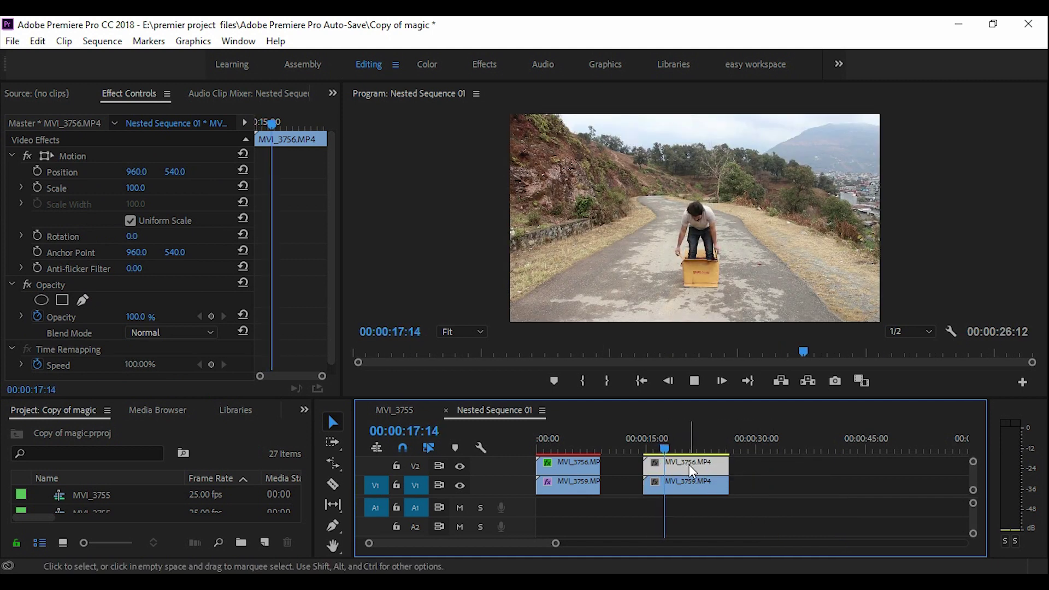
pyautogui.click(645, 441)
pyautogui.press('space')
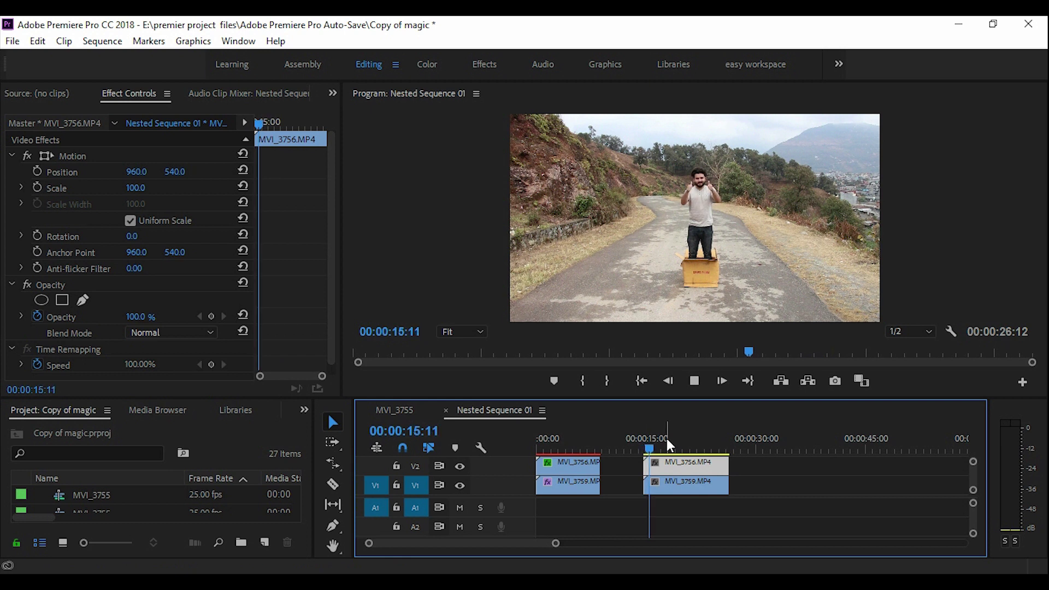
pyautogui.moveTo(655, 398); pyautogui.dragTo(655, 376)
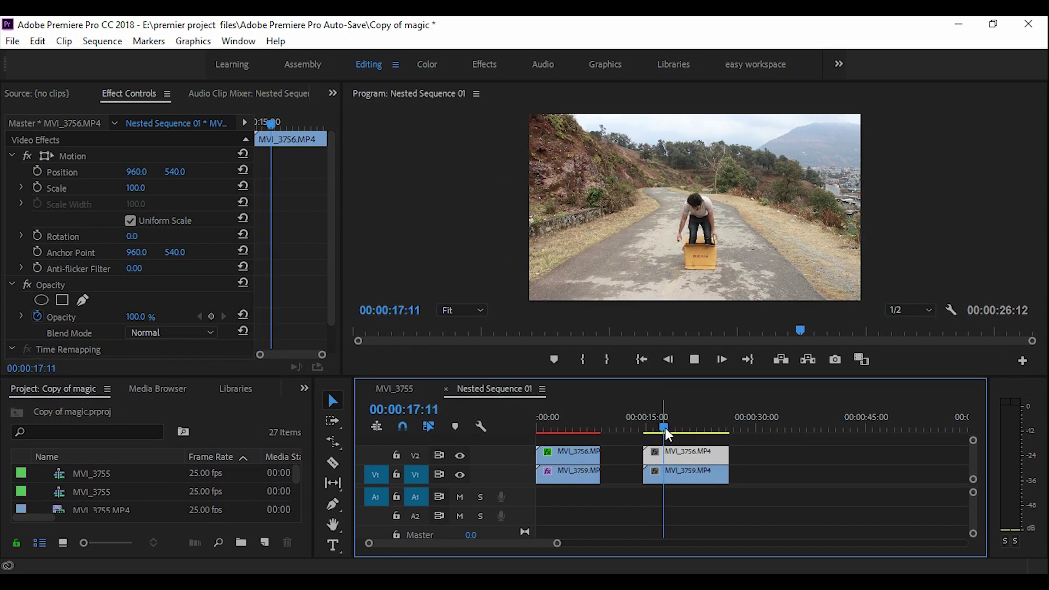
pyautogui.press('space')
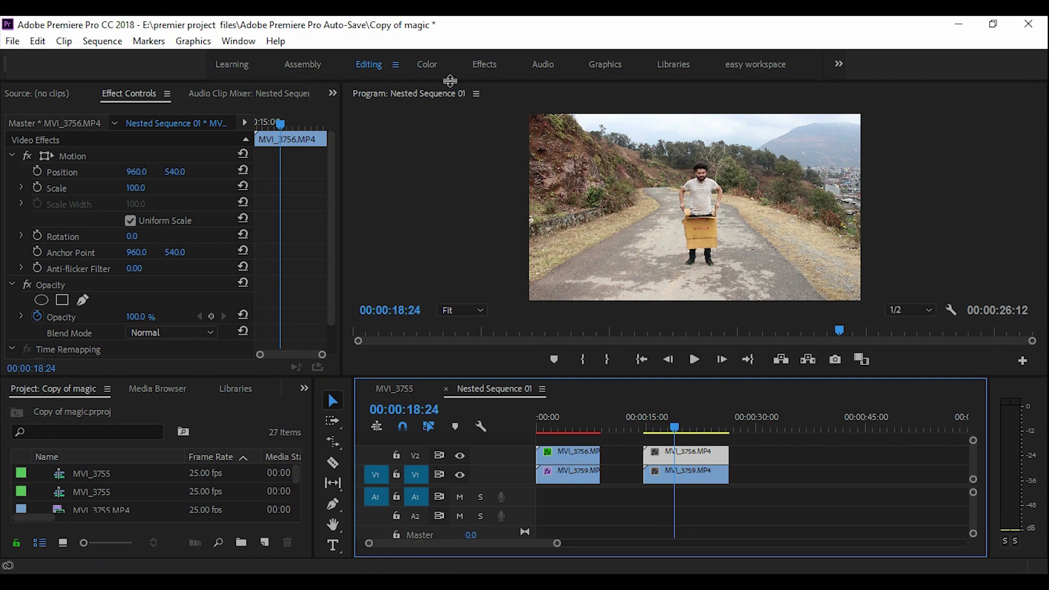
# Lower the Highlights of the upper MVI_3756.MP4 clip to about -22 in the Lumetri Basic Correction.
pyautogui.click(428, 65)
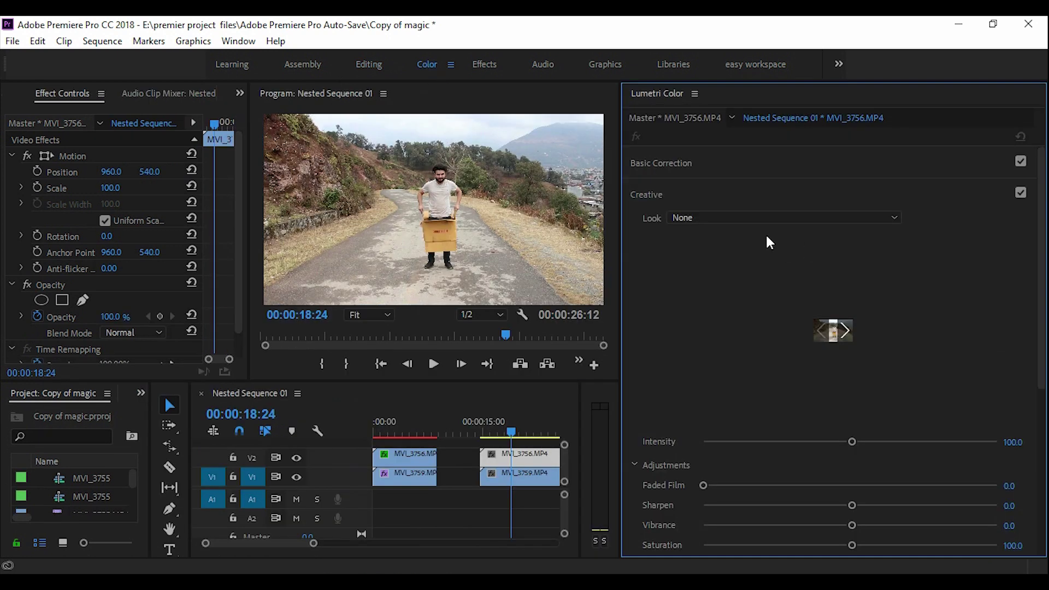
pyautogui.click(677, 164)
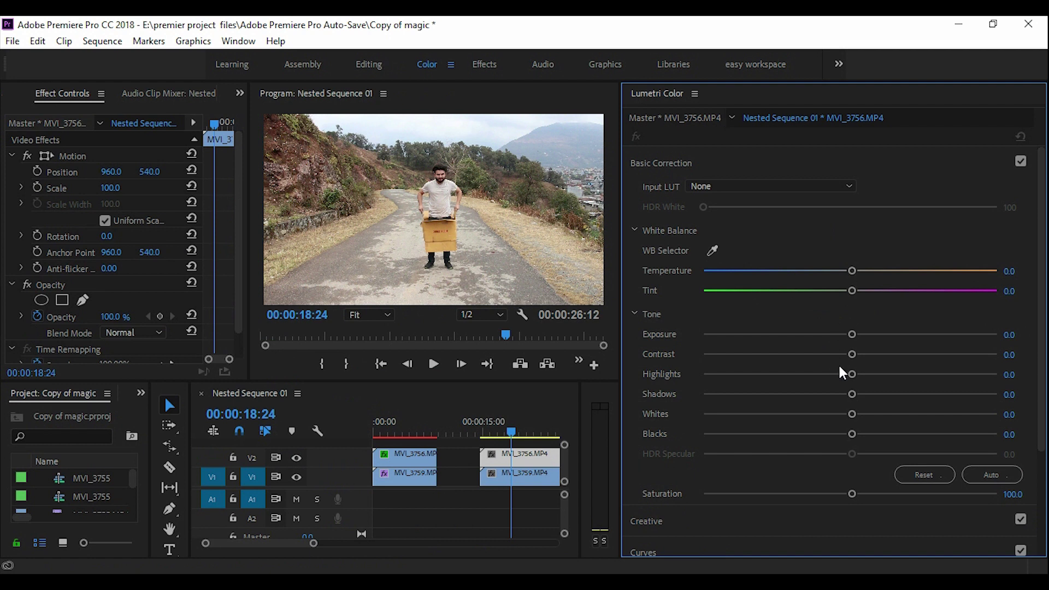
pyautogui.moveTo(851, 375); pyautogui.dragTo(814, 375)
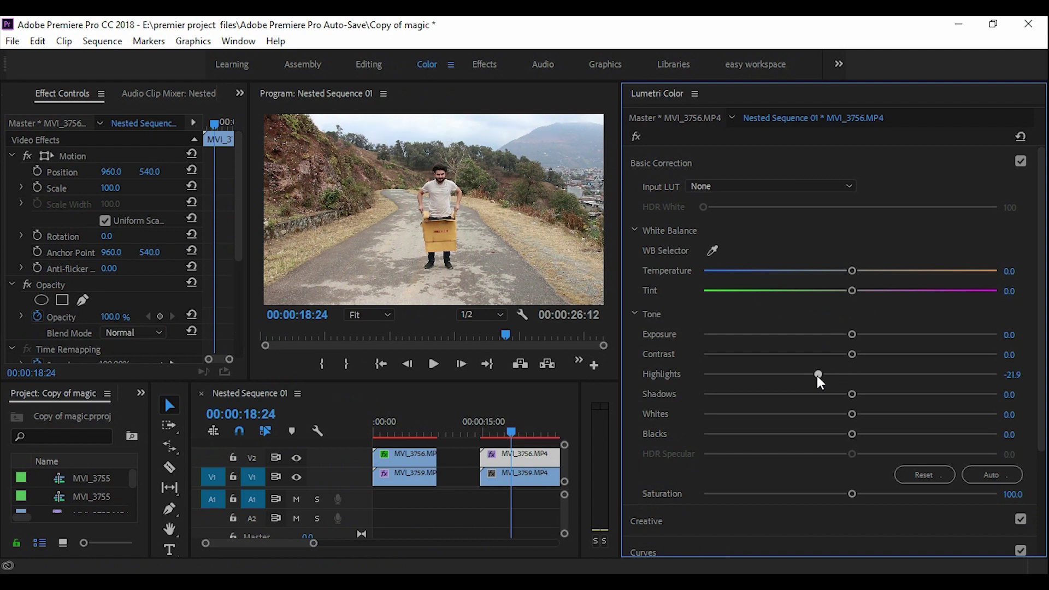
pyautogui.click(659, 161)
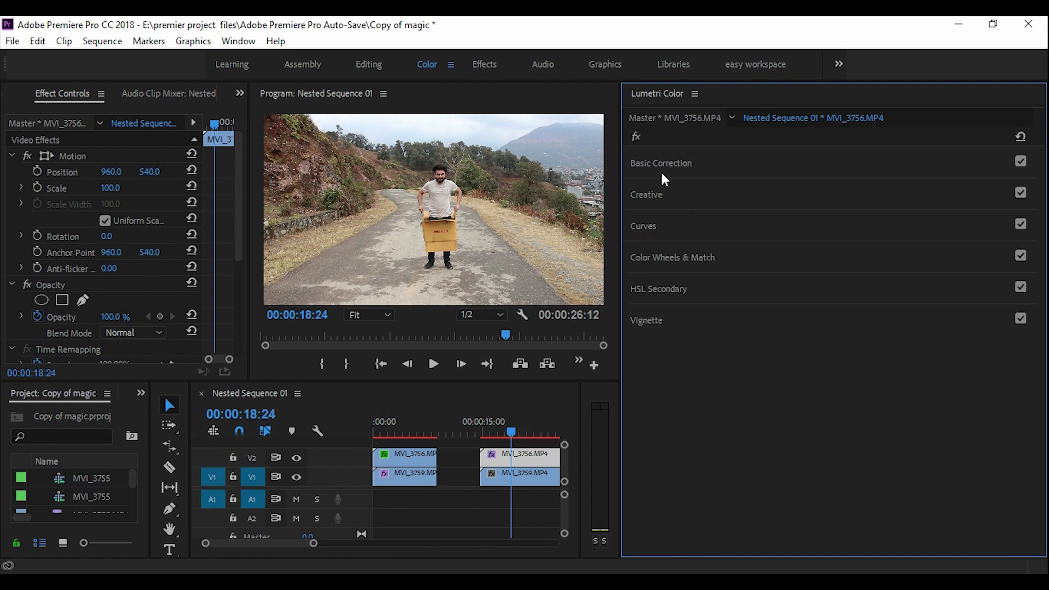
# Apply the BEST Sam Kolder LUT as the clip's creative look and reduce its Intensity to about 46.
pyautogui.click(663, 198)
pyautogui.click(737, 218)
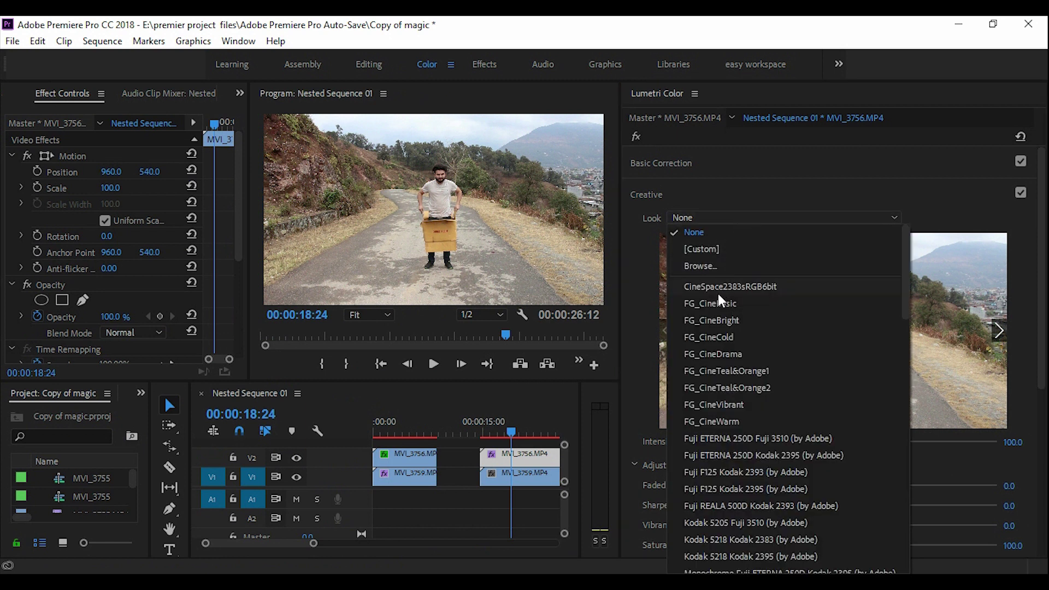
pyautogui.click(698, 266)
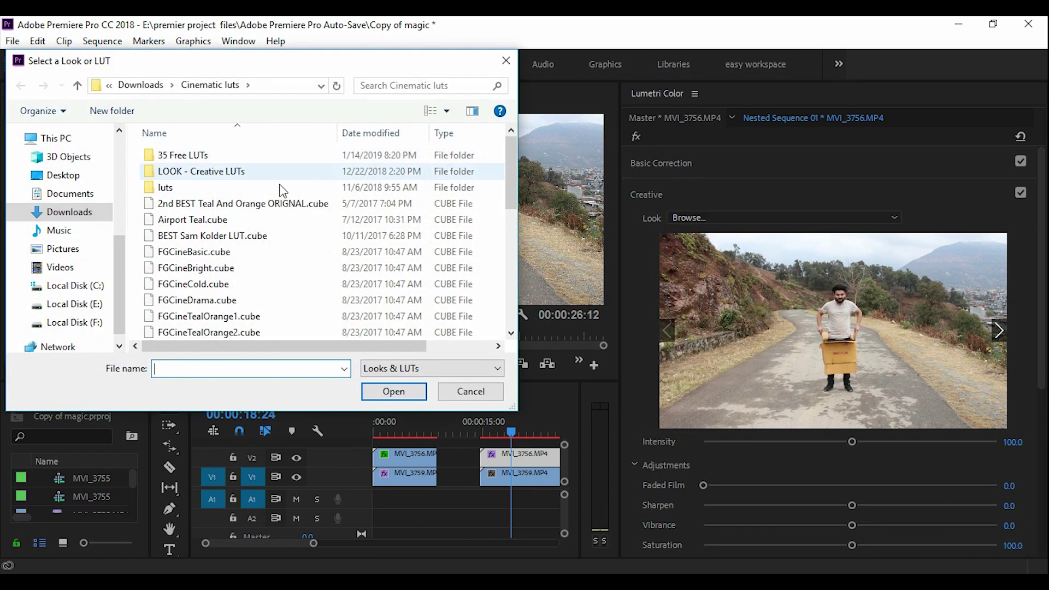
pyautogui.click(218, 236)
pyautogui.click(415, 391)
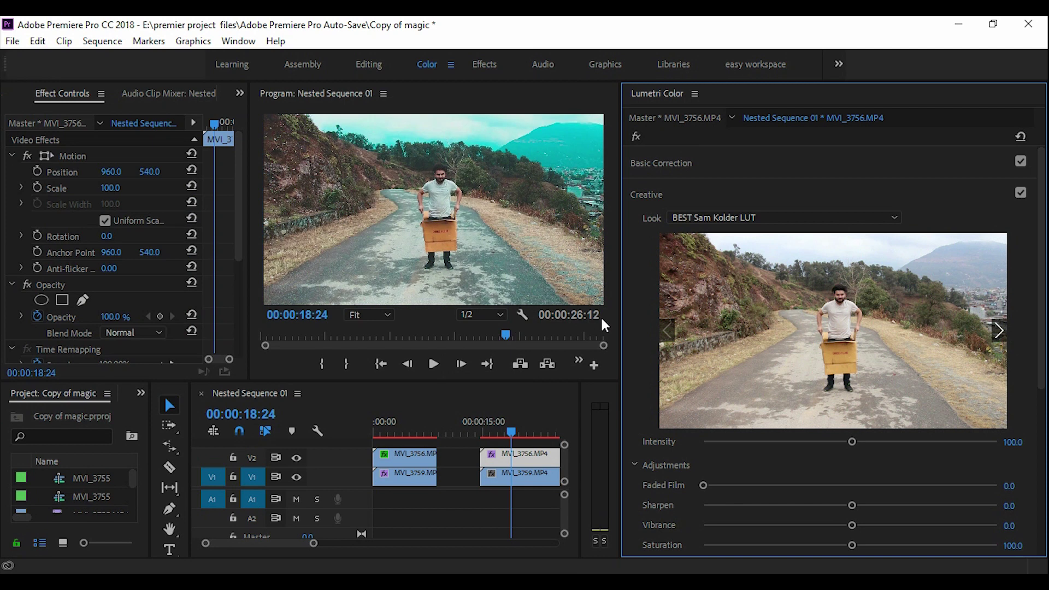
pyautogui.moveTo(852, 444); pyautogui.dragTo(763, 451)
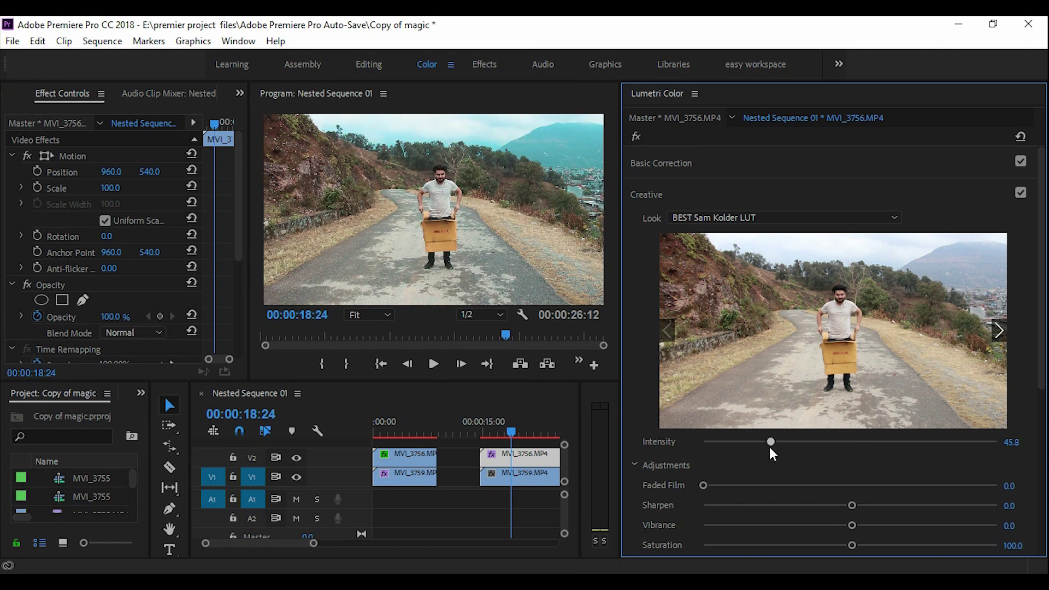
# Copy the Lumetri Color effect from the upper MVI_3756.MP4 clip onto the MVI_3759.MP4 clip beneath it.
pyautogui.click(368, 65)
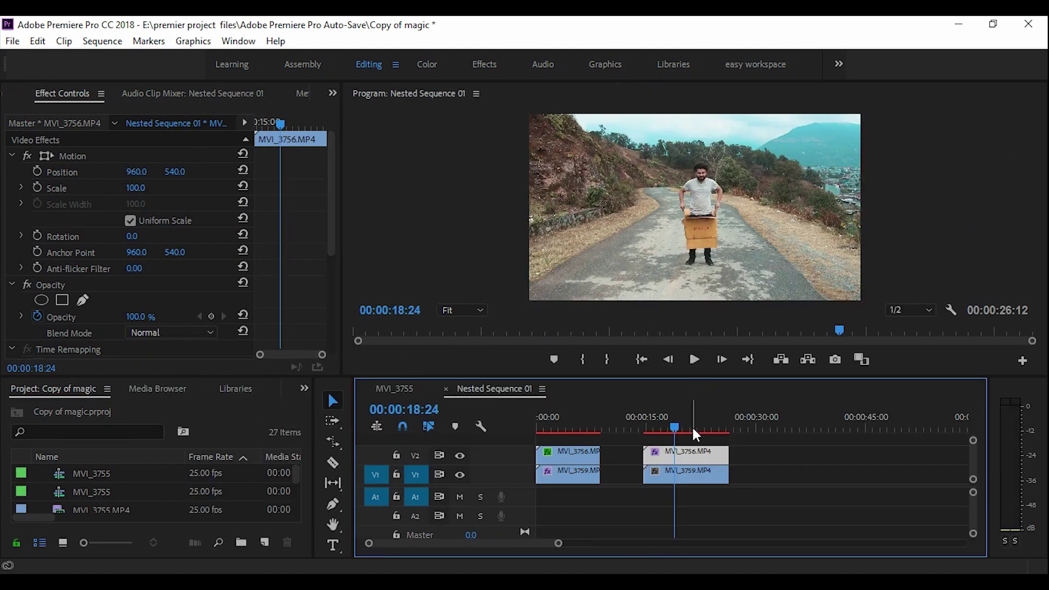
pyautogui.moveTo(326, 192); pyautogui.dragTo(326, 265)
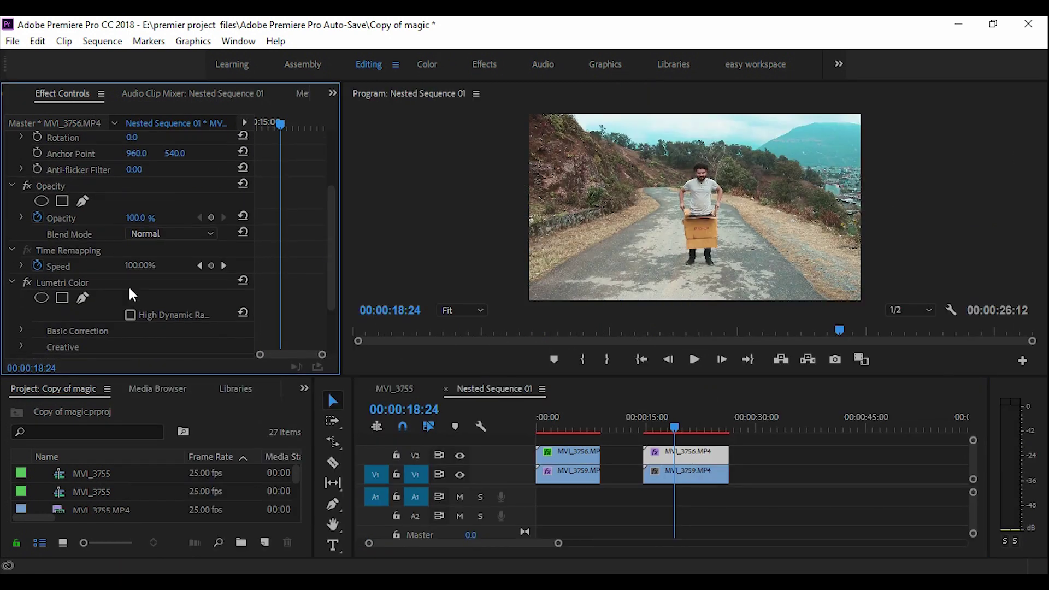
pyautogui.rightClick(87, 282)
pyautogui.click(110, 370)
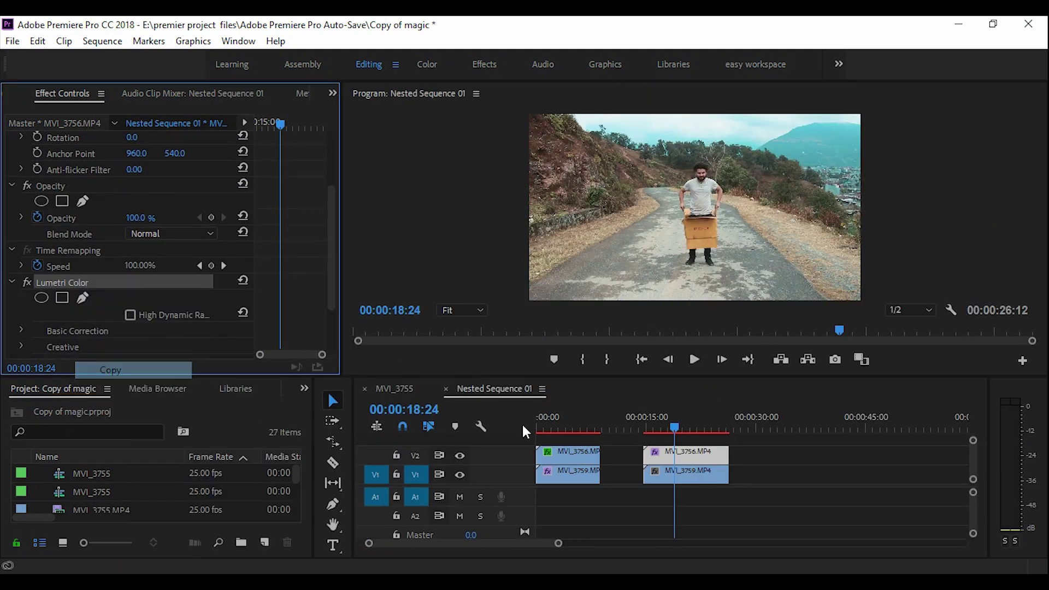
pyautogui.click(683, 473)
pyautogui.moveTo(328, 225); pyautogui.dragTo(328, 295)
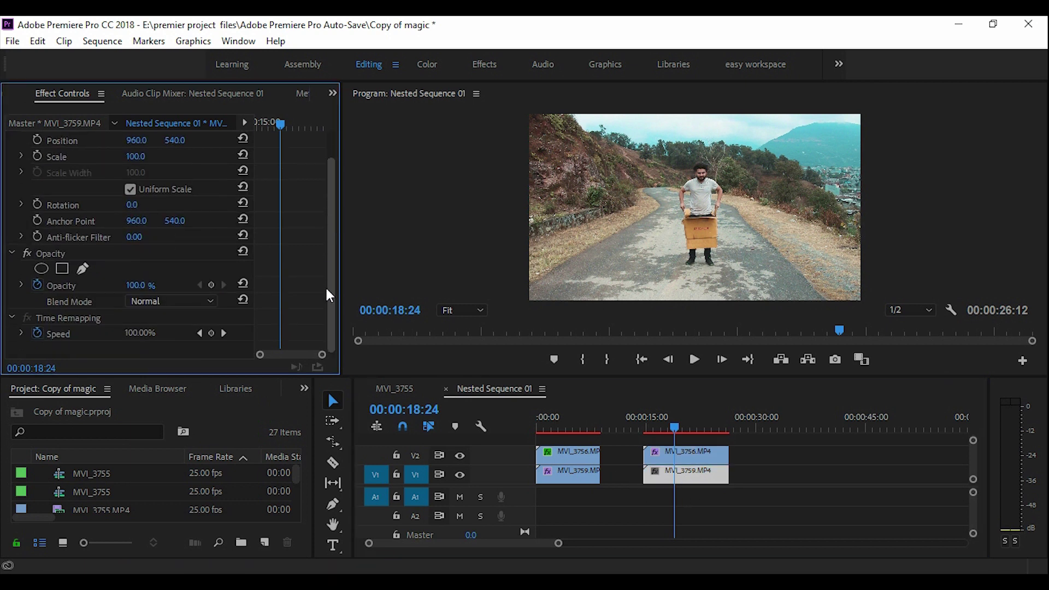
pyautogui.rightClick(154, 349)
pyautogui.click(213, 460)
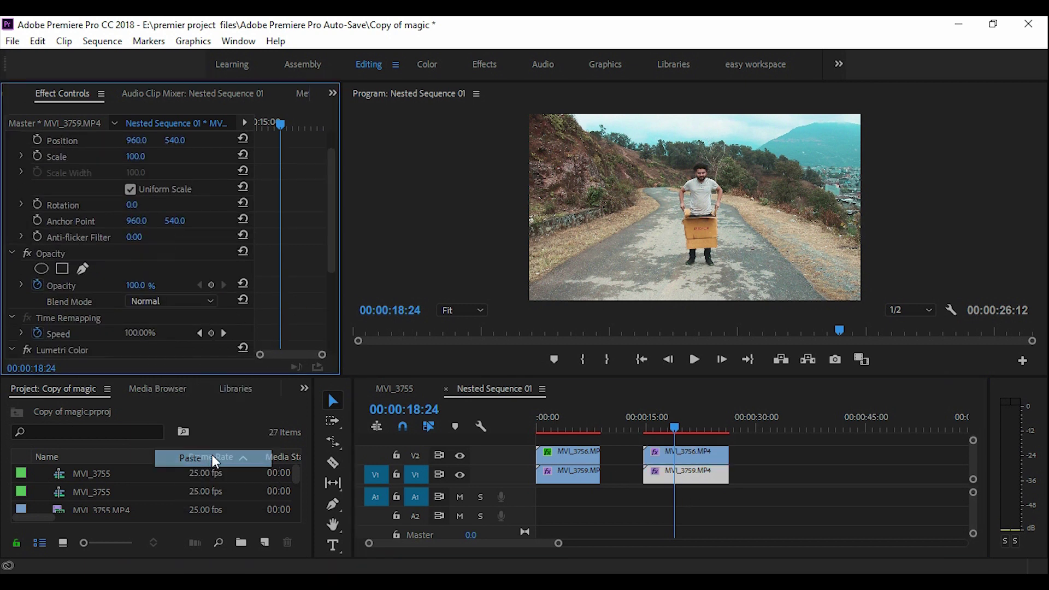
# Delete the opacity mask on the upper MVI_3756.MP4 clip and start a fresh free-draw opacity mask.
pyautogui.click(694, 455)
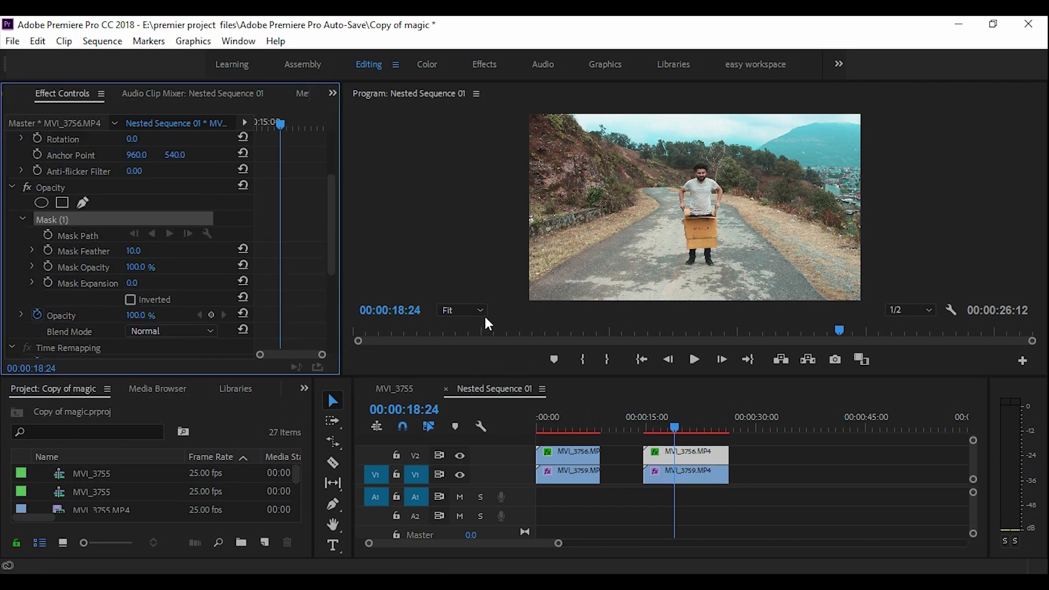
pyautogui.press('Delete')
pyautogui.moveTo(332, 224); pyautogui.dragTo(330, 277)
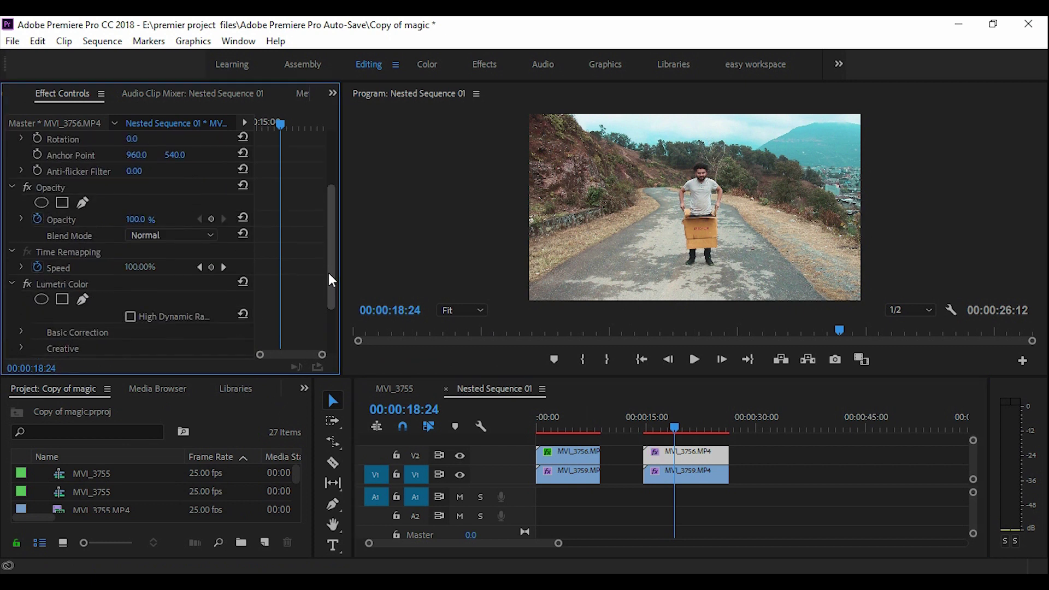
pyautogui.click(82, 202)
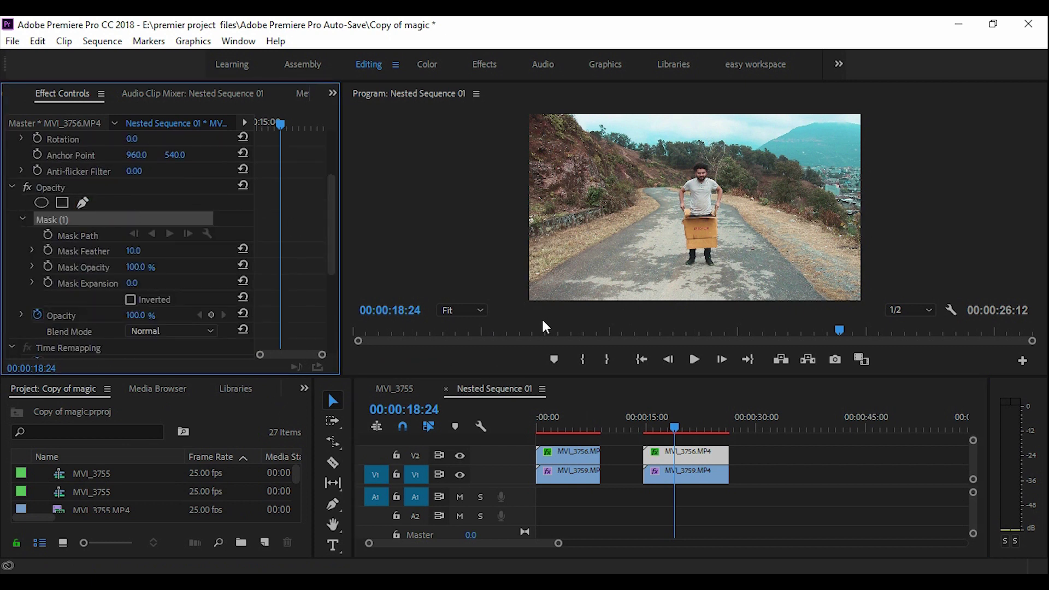
# At 00:00:17:00, trace the mask path around the lower edges of the DRIED PLUM box and onto the road at its right.
pyautogui.click(481, 311)
pyautogui.click(470, 430)
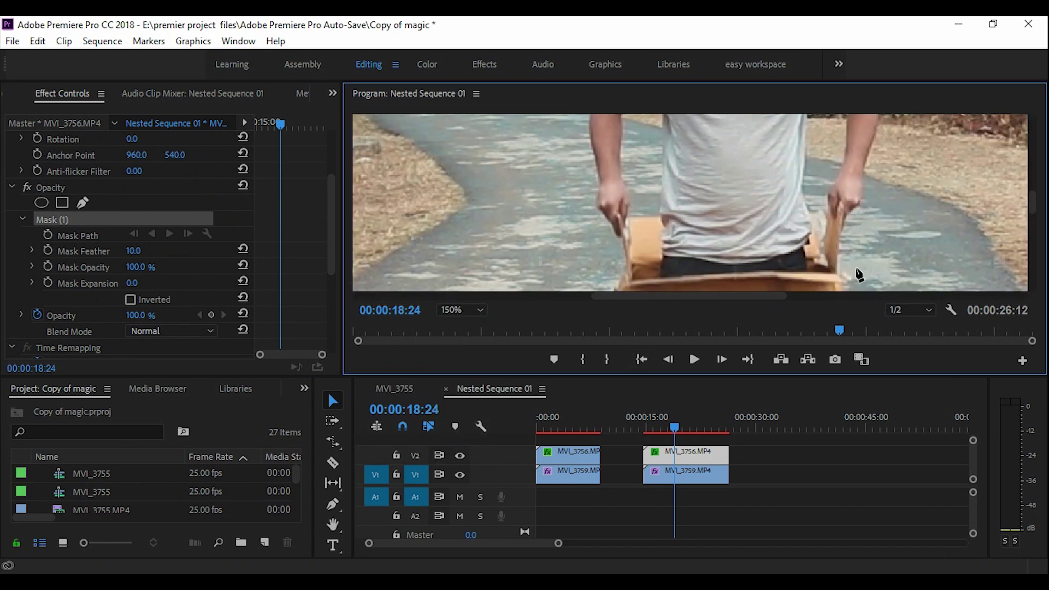
pyautogui.moveTo(1025, 214); pyautogui.dragTo(1034, 247)
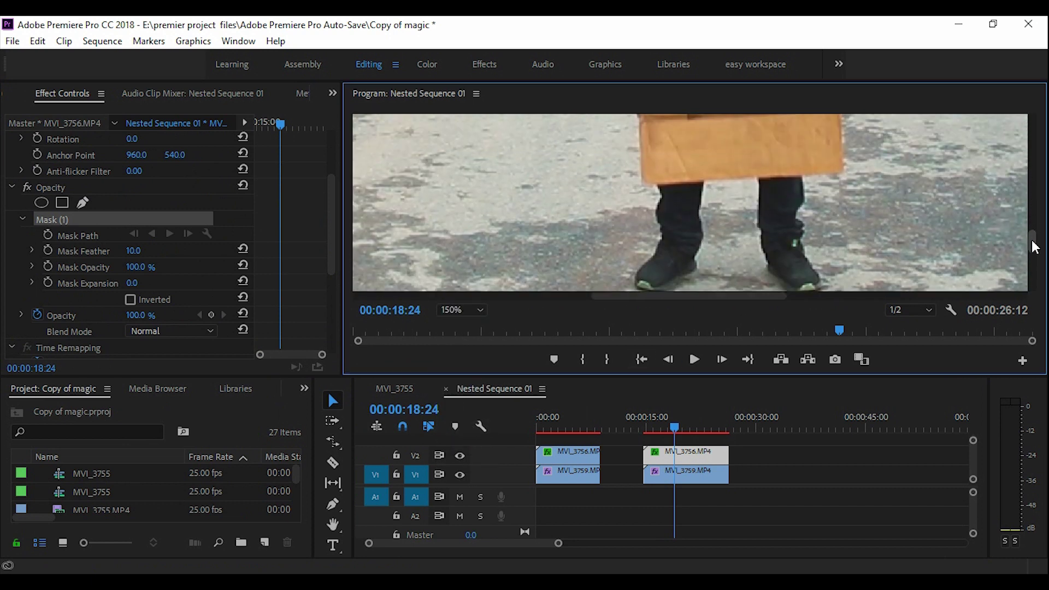
pyautogui.click(669, 429)
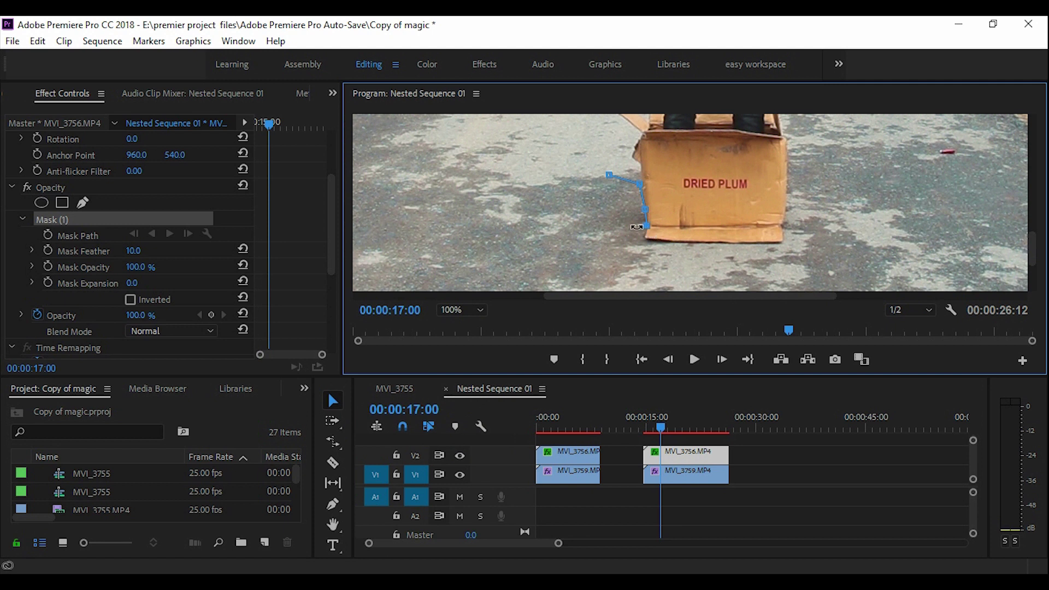
pyautogui.click(784, 243)
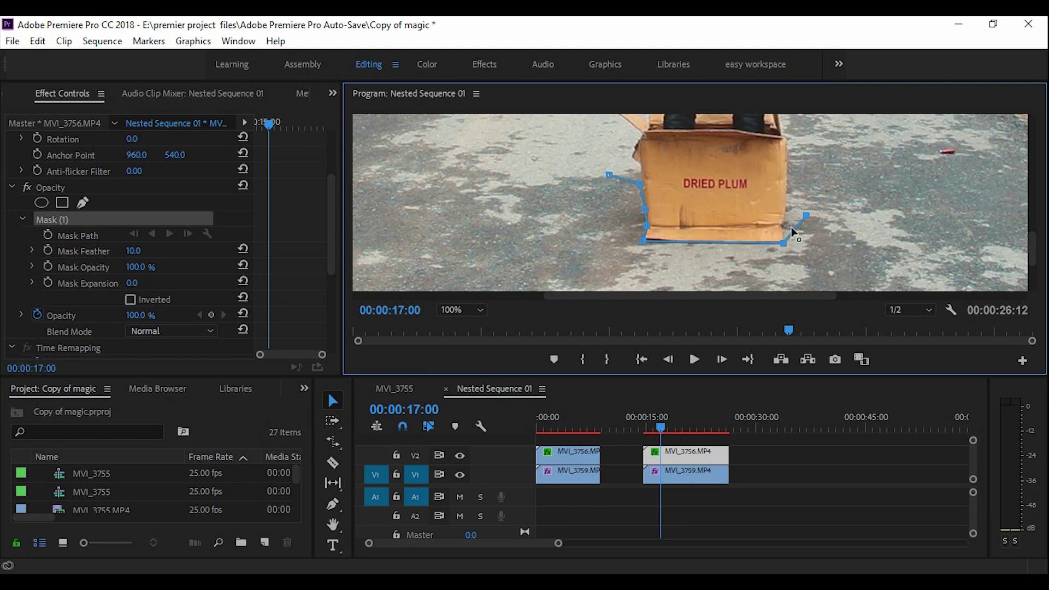
pyautogui.click(781, 224)
pyautogui.click(814, 191)
# Extend the mask path up the road to the man's right, across the sky, and back down on the left side of the frame.
pyautogui.click(461, 310)
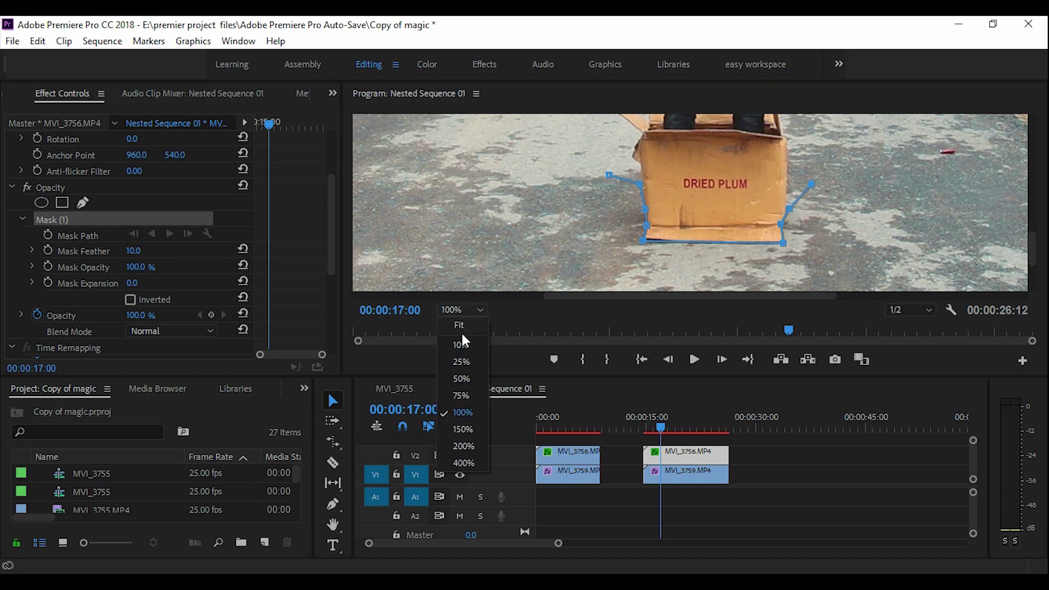
pyautogui.click(463, 342)
pyautogui.click(462, 309)
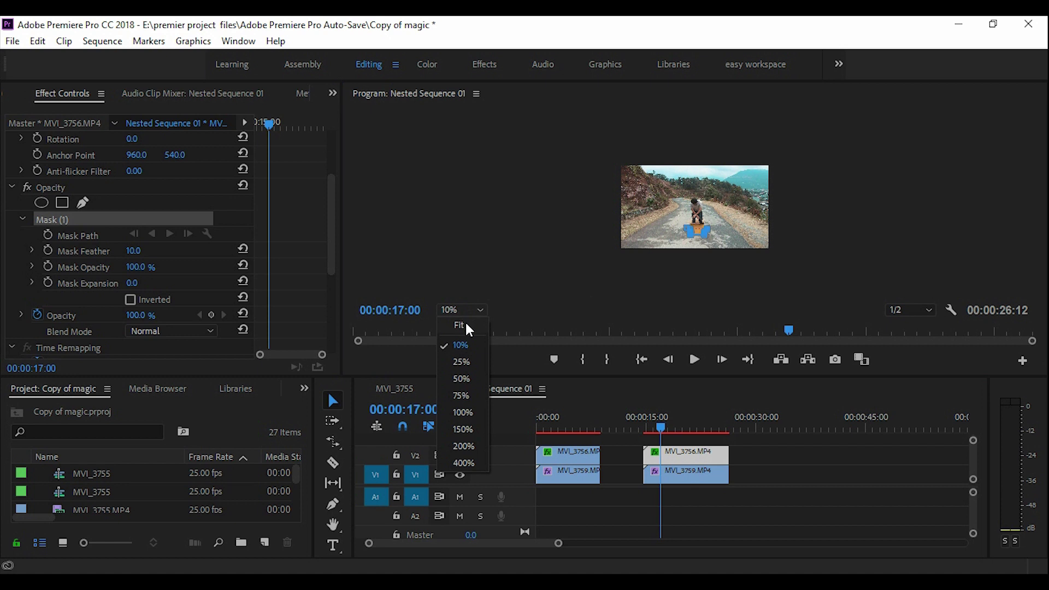
pyautogui.click(461, 326)
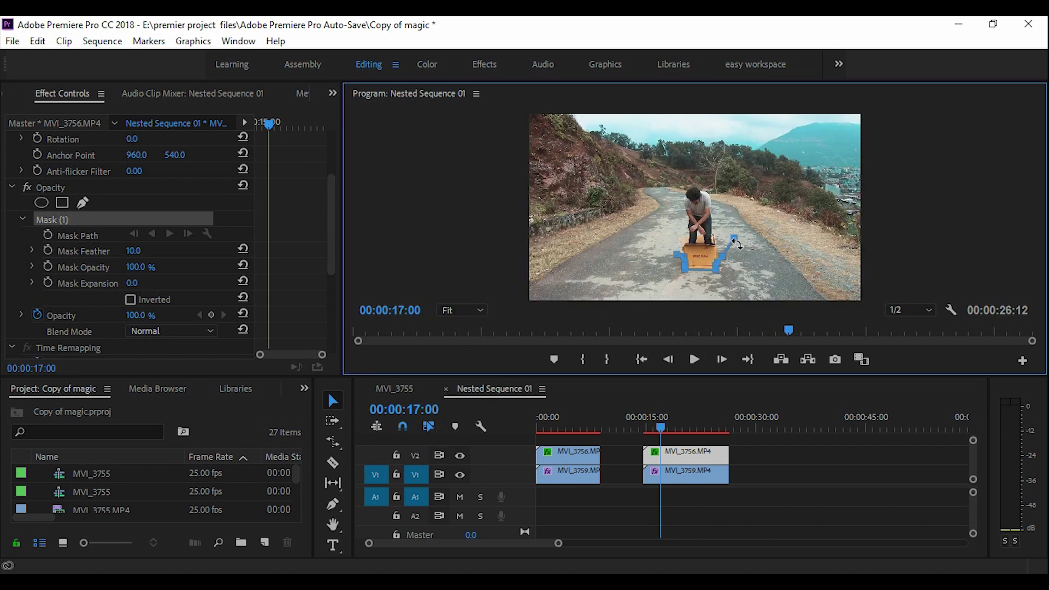
pyautogui.click(757, 170)
pyautogui.click(753, 126)
pyautogui.click(673, 120)
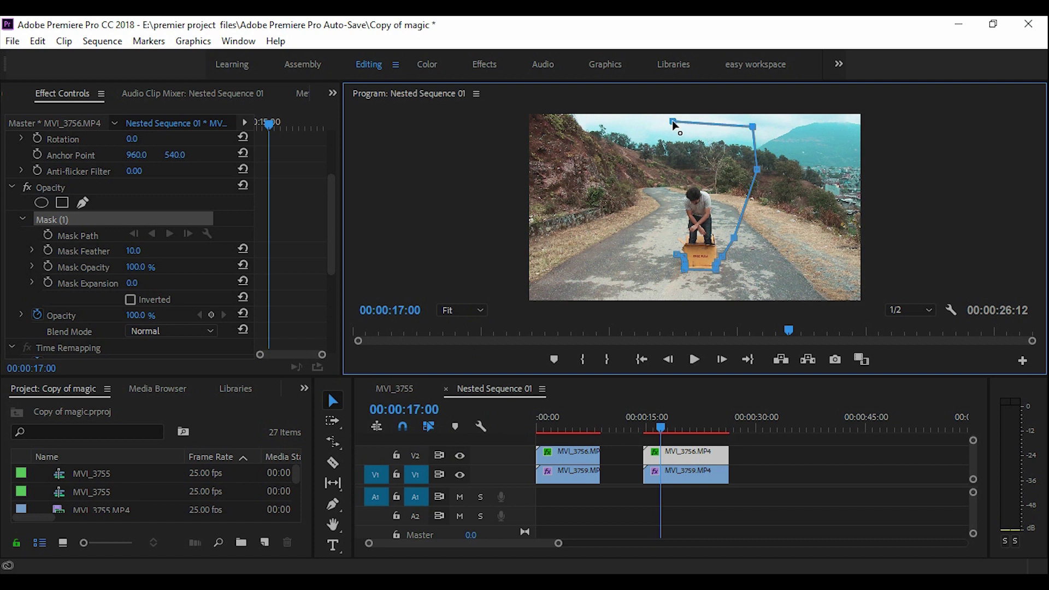
pyautogui.click(643, 131)
pyautogui.moveTo(667, 242)
pyautogui.mouseDown()
pyautogui.moveTo(671, 254)
pyautogui.moveTo(669, 246)
pyautogui.mouseUp()
# Close the mask path at its starting point on the road just left of the cardboard box.
pyautogui.click(467, 314)
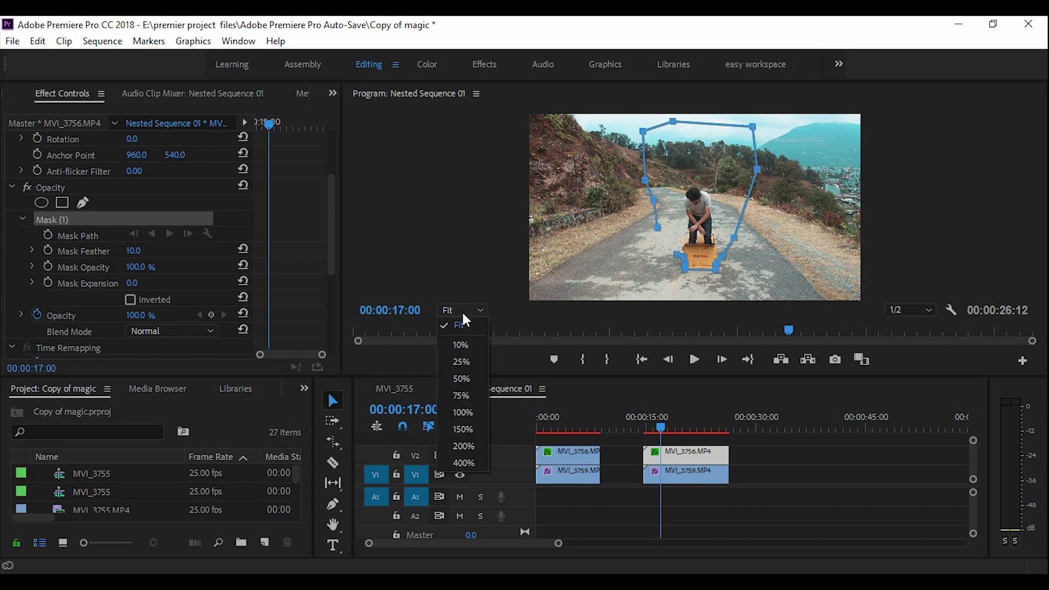
pyautogui.click(466, 417)
pyautogui.scroll(-3, 737, 246)
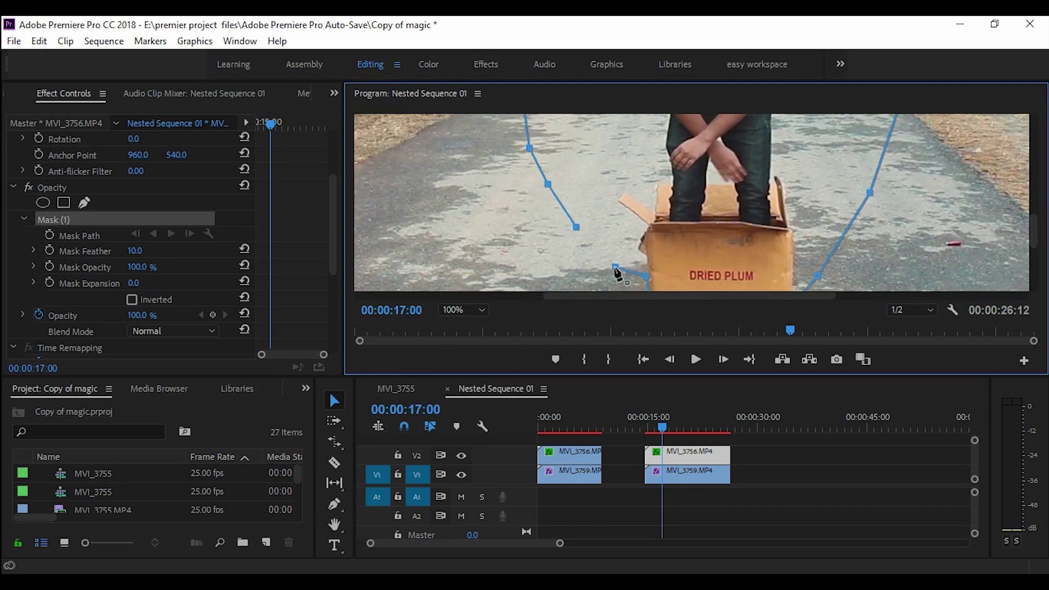
pyautogui.click(615, 268)
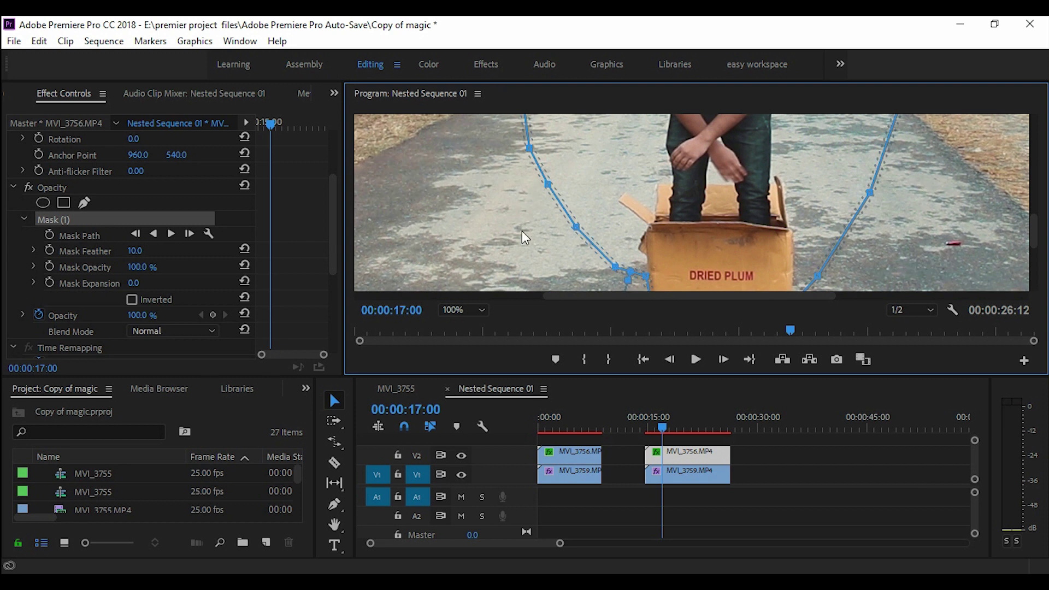
# Fit the full frame in the preview and turn on Mask Path keyframing for the mask at 00:00:17:00.
pyautogui.click(465, 309)
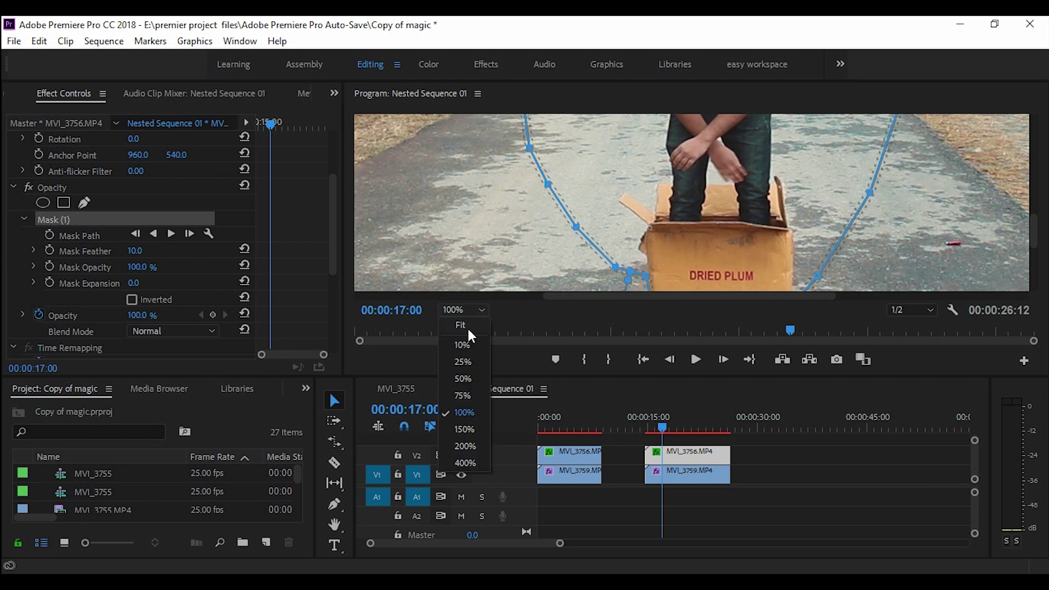
pyautogui.click(469, 330)
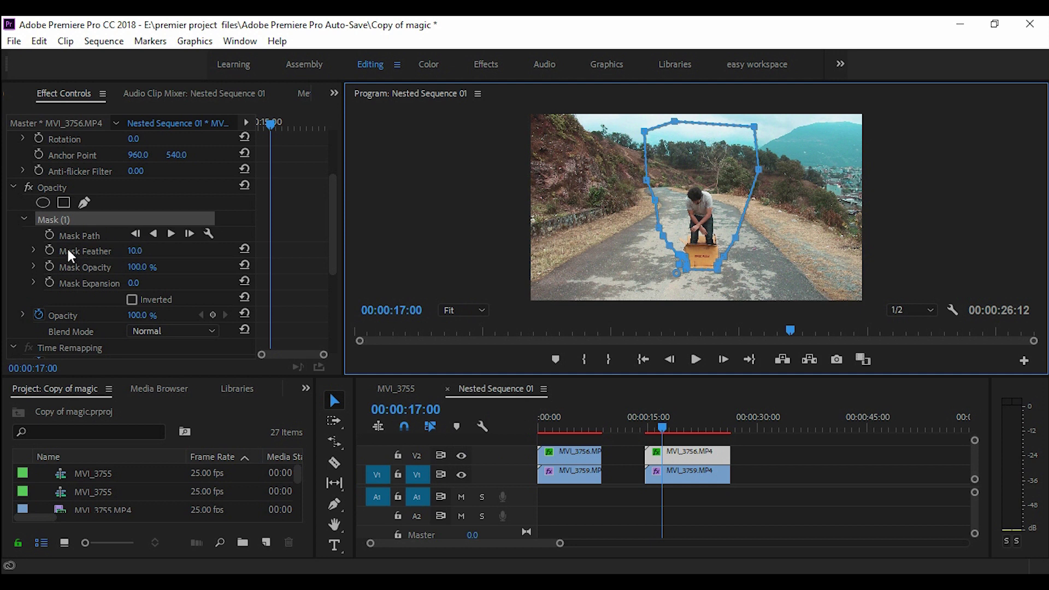
pyautogui.click(49, 236)
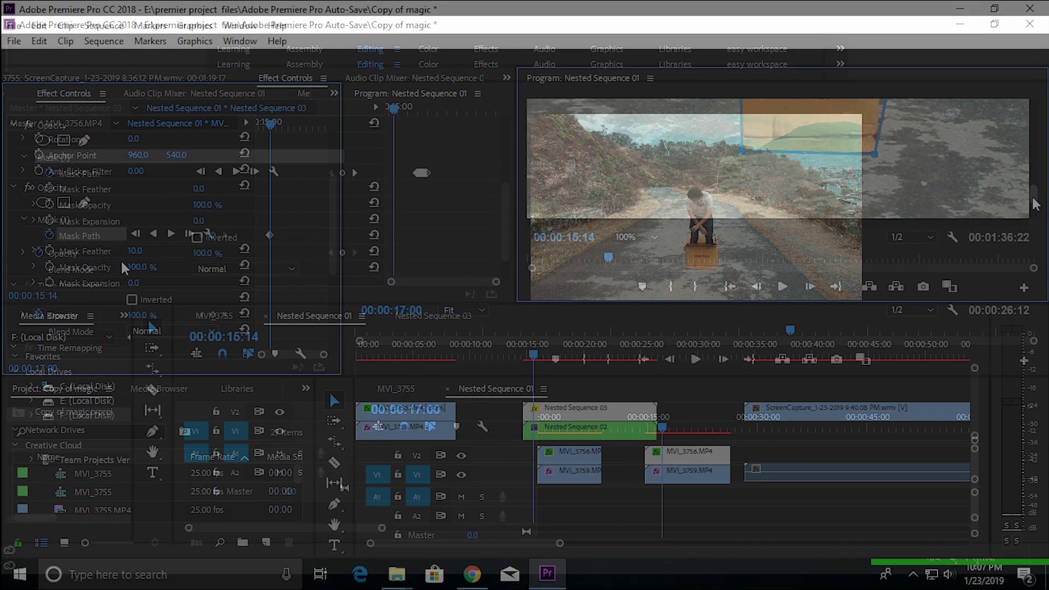
# On Nested Sequence 03, track the mask from 00:00:18:22 to 00:00:18:23 and raise its lower points to the box's bottom edge, hiding the feet.
pyautogui.click(254, 171)
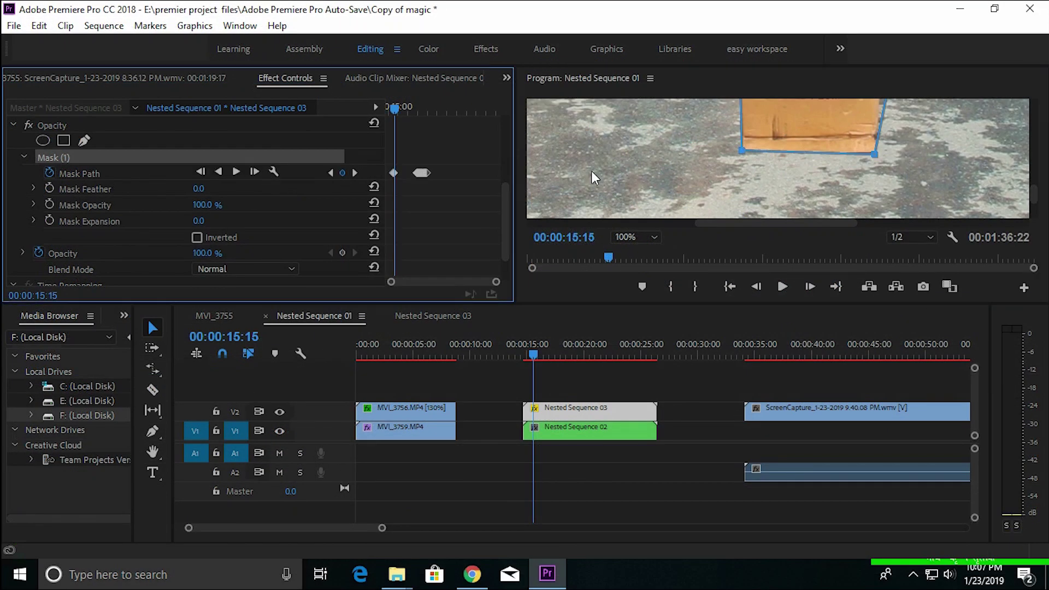
pyautogui.moveTo(398, 106); pyautogui.dragTo(421, 123)
pyautogui.moveTo(1032, 197); pyautogui.dragTo(1033, 189)
pyautogui.moveTo(420, 109); pyautogui.dragTo(429, 124)
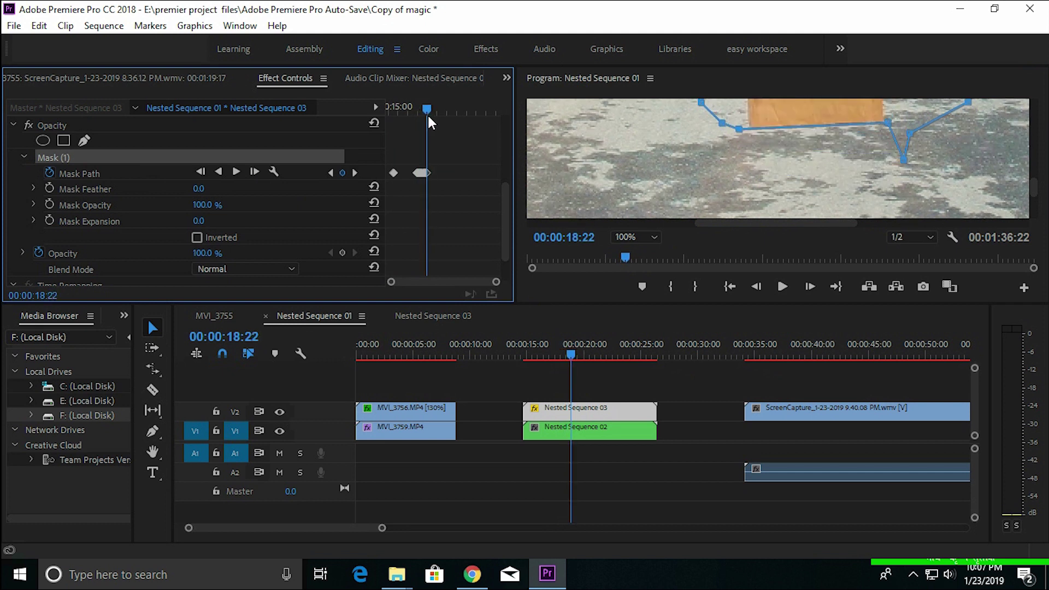
pyautogui.moveTo(1033, 188); pyautogui.dragTo(1034, 178)
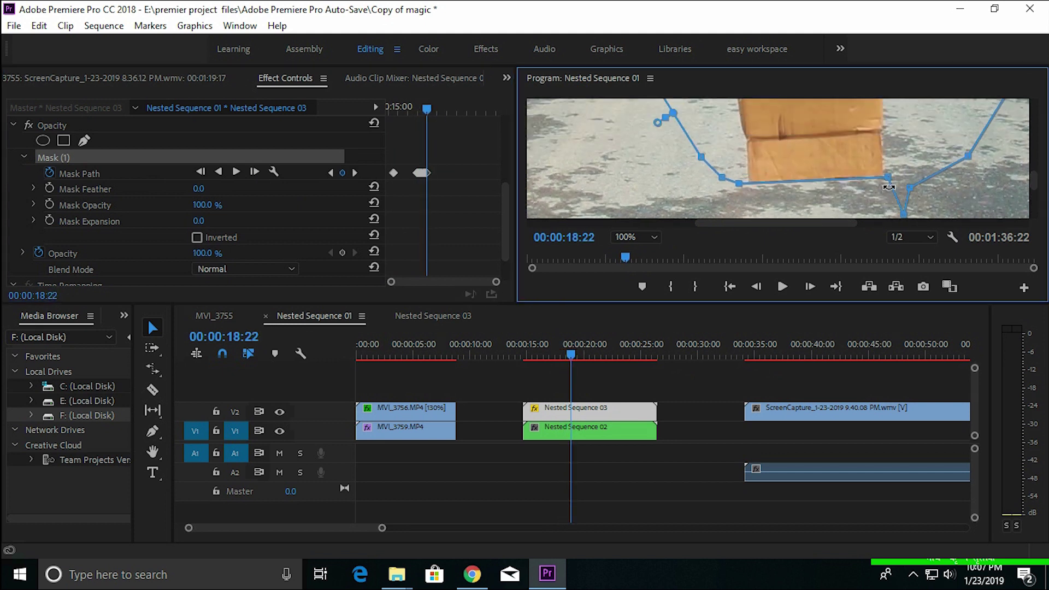
pyautogui.click(254, 172)
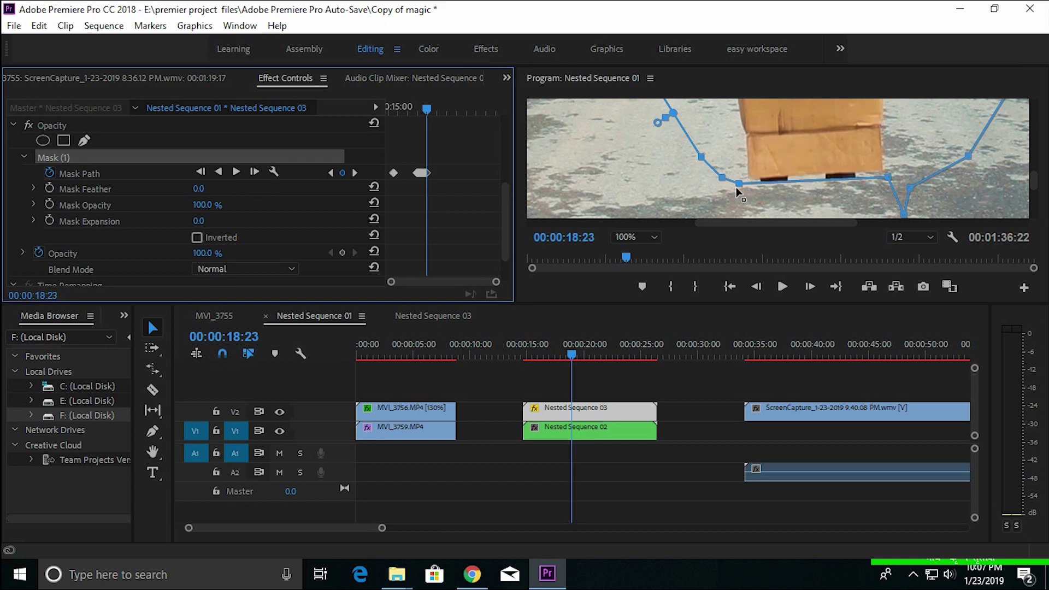
pyautogui.moveTo(739, 184); pyautogui.dragTo(741, 180)
pyautogui.moveTo(890, 176); pyautogui.dragTo(888, 170)
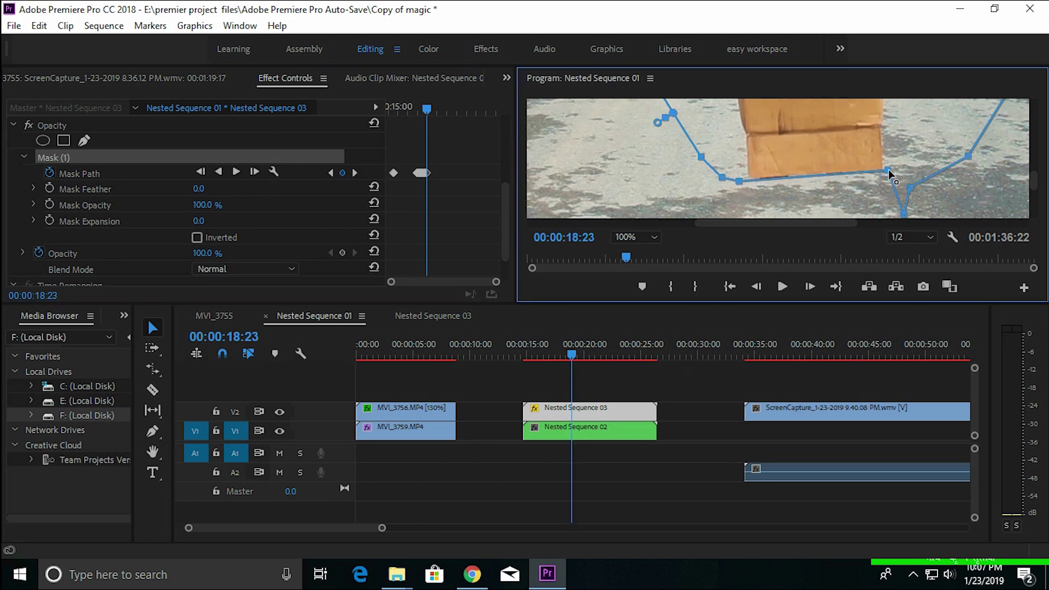
# Track the mask to 00:00:18:24 and 00:00:19:00, raising both lower points against the box's bottom edge on each frame.
pyautogui.click(254, 171)
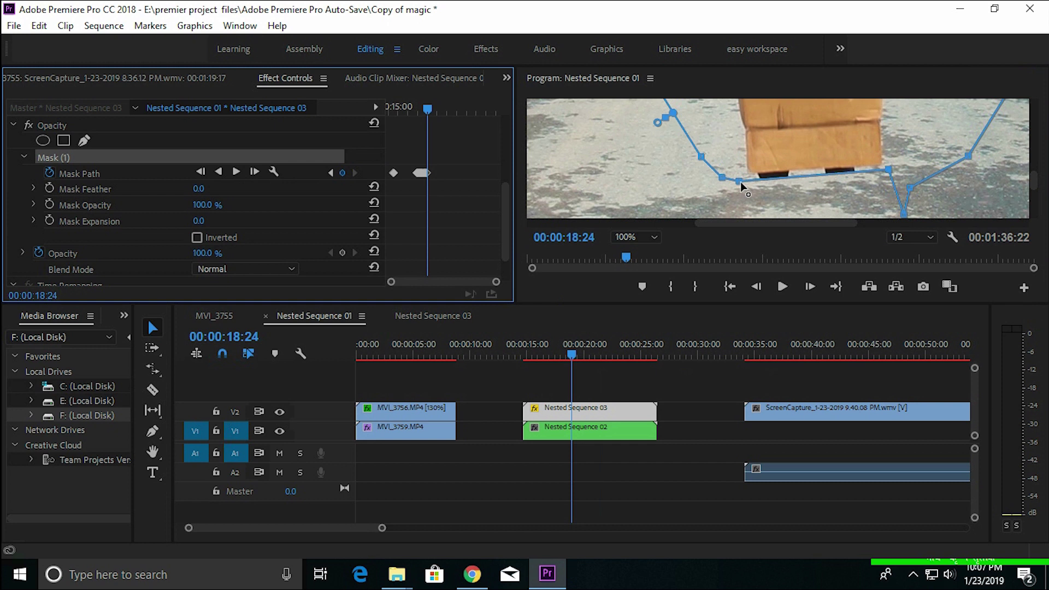
pyautogui.moveTo(739, 181); pyautogui.dragTo(736, 175)
pyautogui.moveTo(887, 174); pyautogui.dragTo(889, 169)
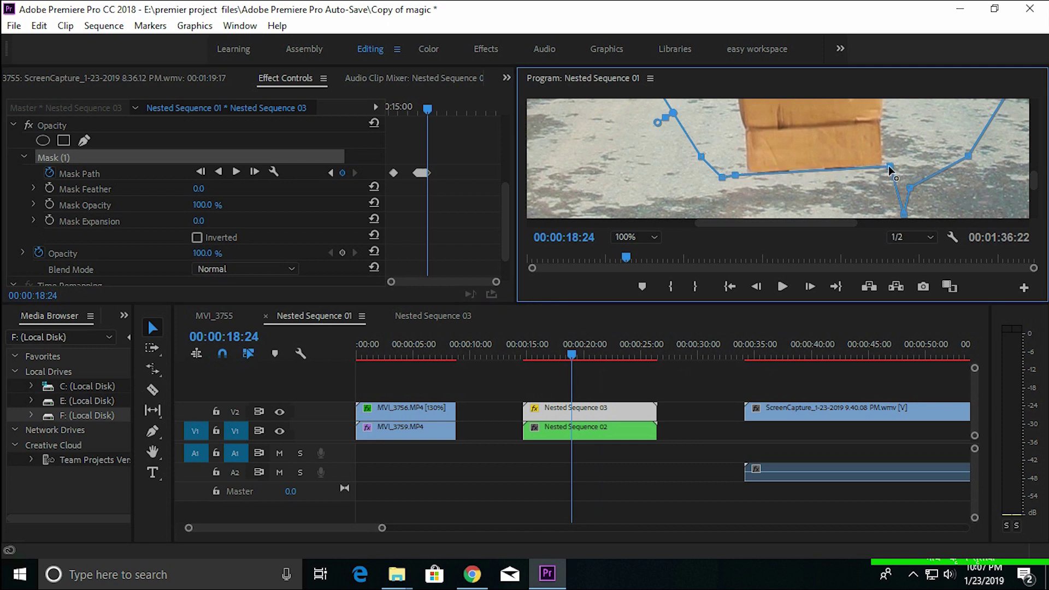
pyautogui.click(254, 172)
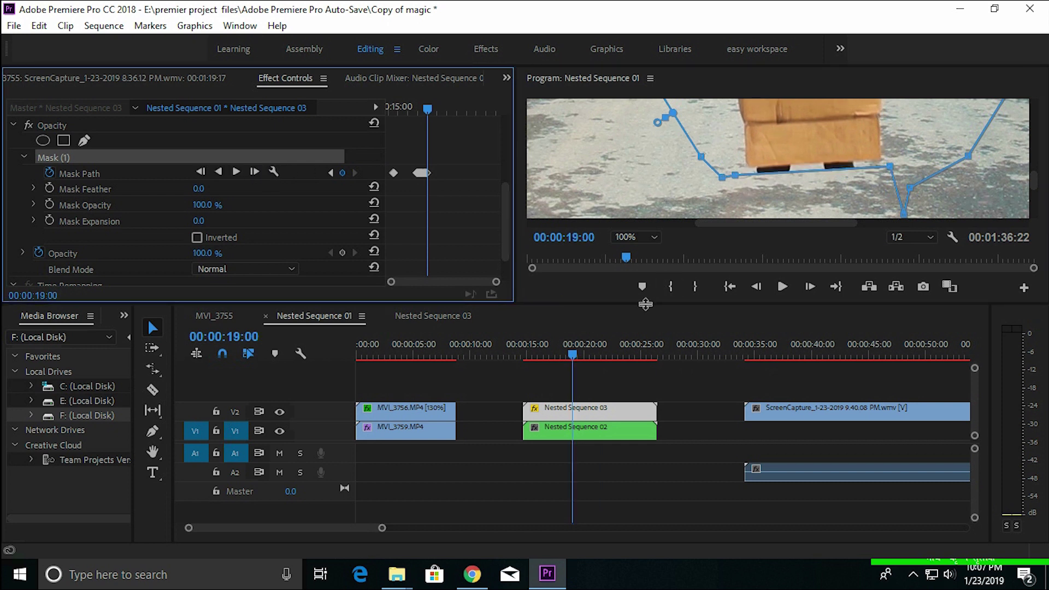
pyautogui.moveTo(645, 304); pyautogui.dragTo(648, 481)
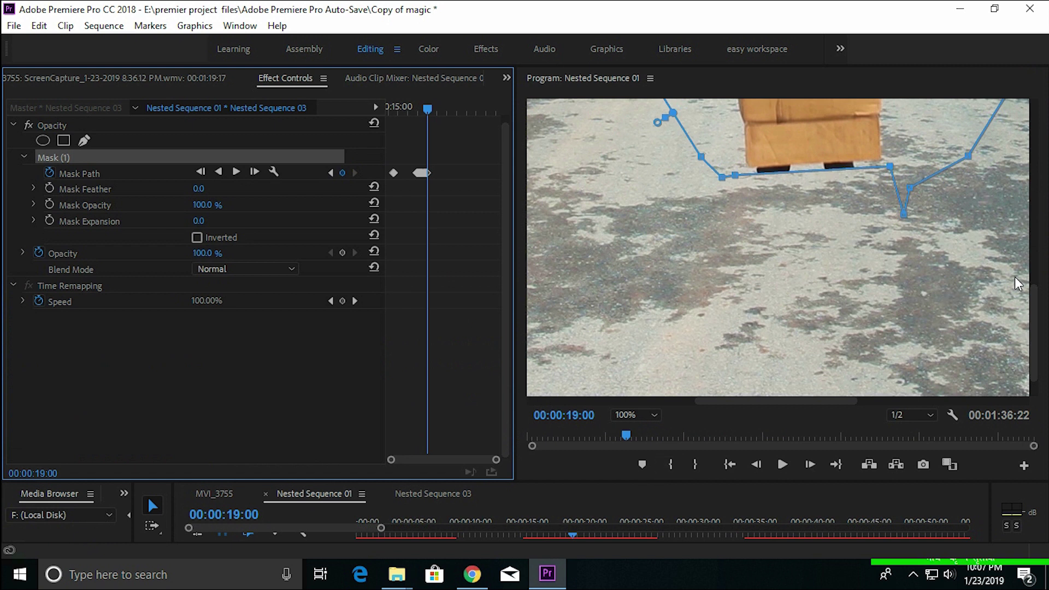
pyautogui.moveTo(1033, 308); pyautogui.dragTo(1033, 278)
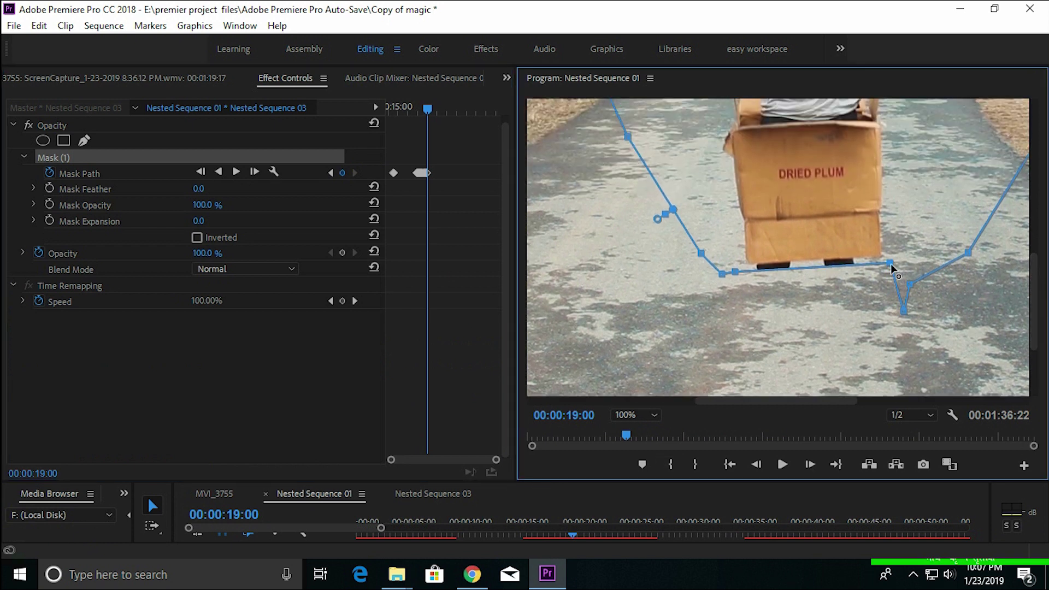
pyautogui.moveTo(892, 267); pyautogui.dragTo(893, 260)
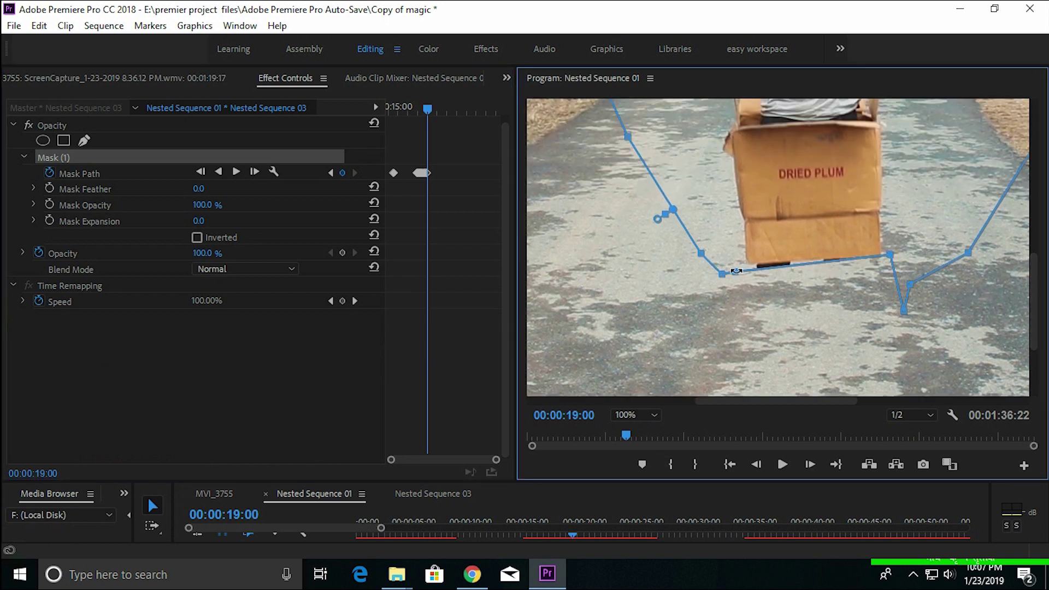
pyautogui.moveTo(735, 272); pyautogui.dragTo(733, 264)
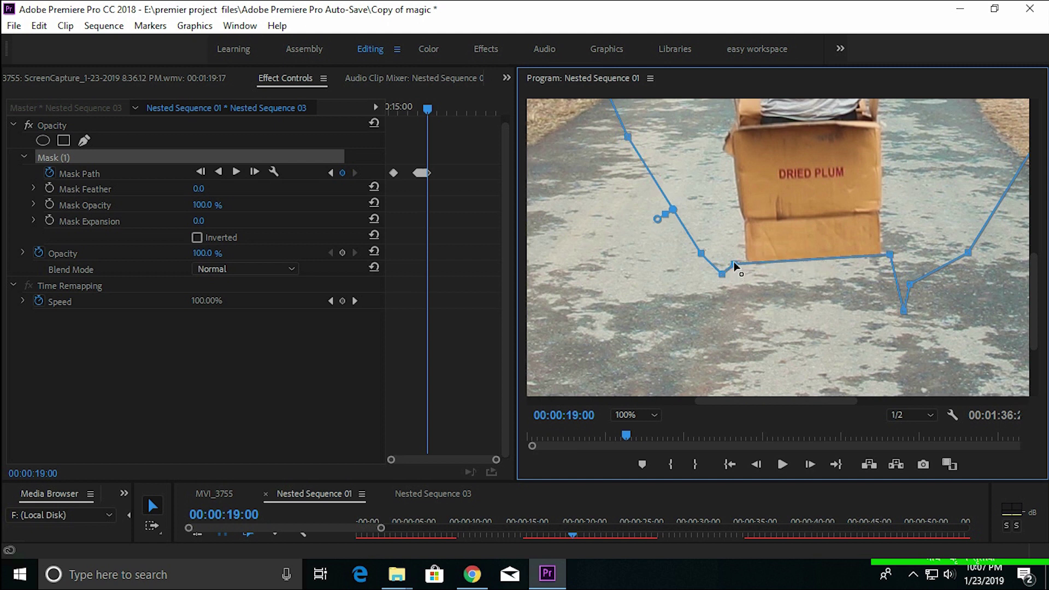
# Advance the mask to 00:00:19:01 and 00:00:19:02, moving its lower points up to cut off the feet beneath the box.
pyautogui.click(255, 172)
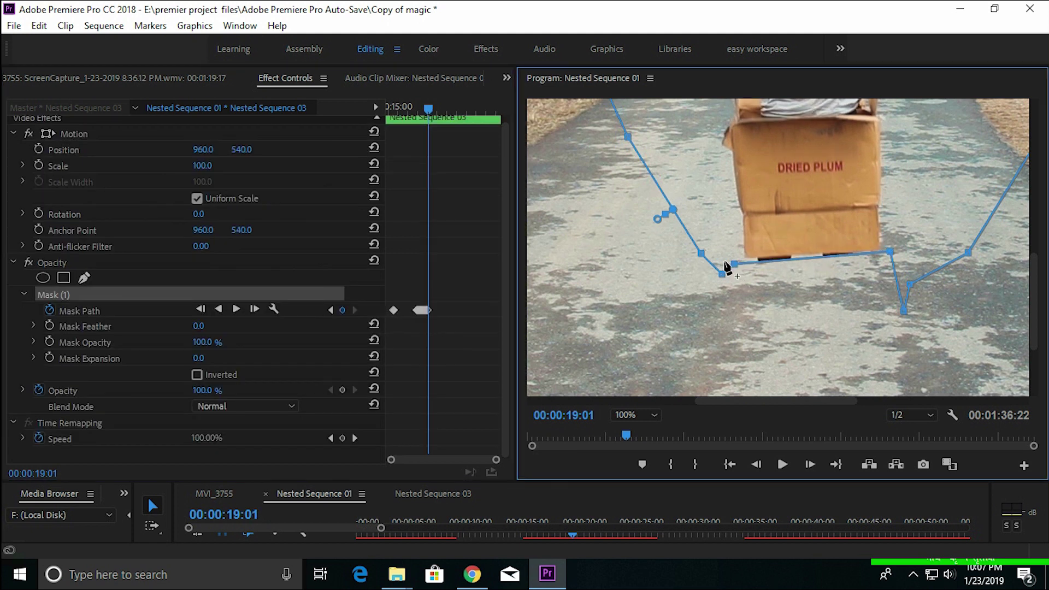
pyautogui.moveTo(736, 264); pyautogui.dragTo(736, 258)
pyautogui.click(255, 309)
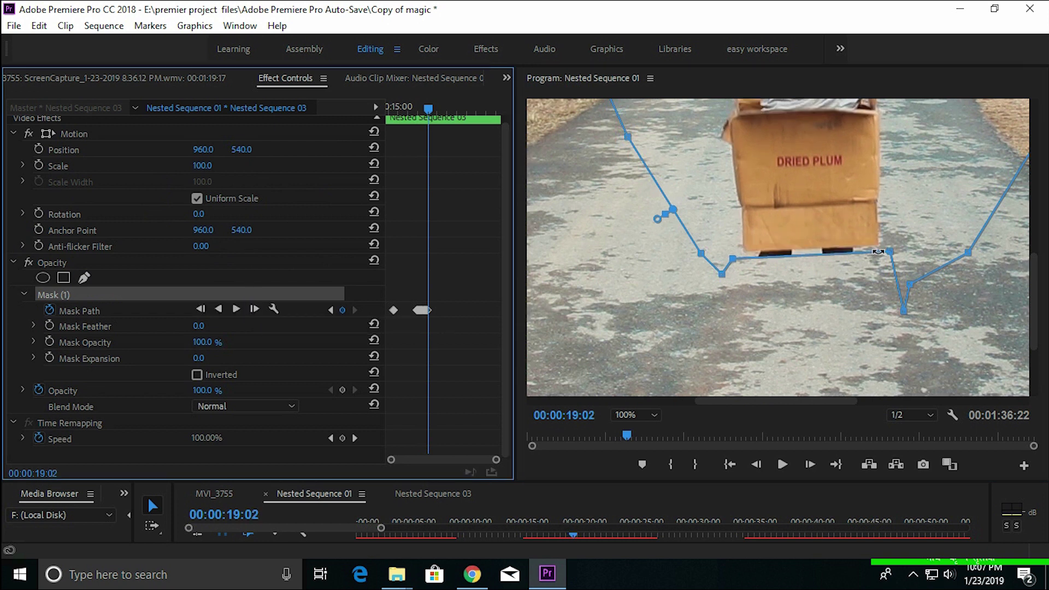
pyautogui.moveTo(888, 253); pyautogui.dragTo(890, 244)
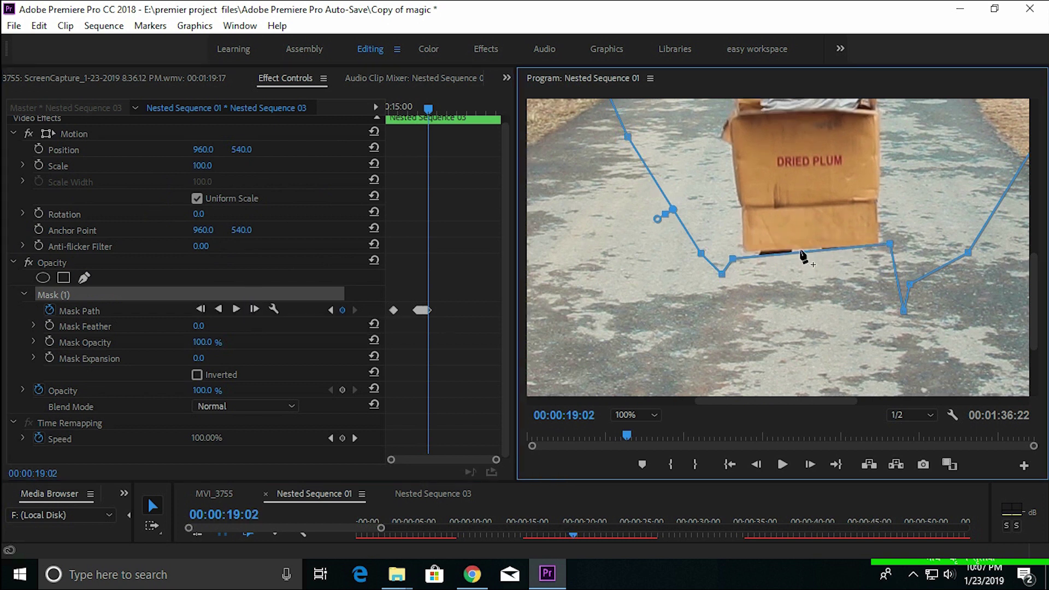
pyautogui.moveTo(736, 265); pyautogui.dragTo(733, 260)
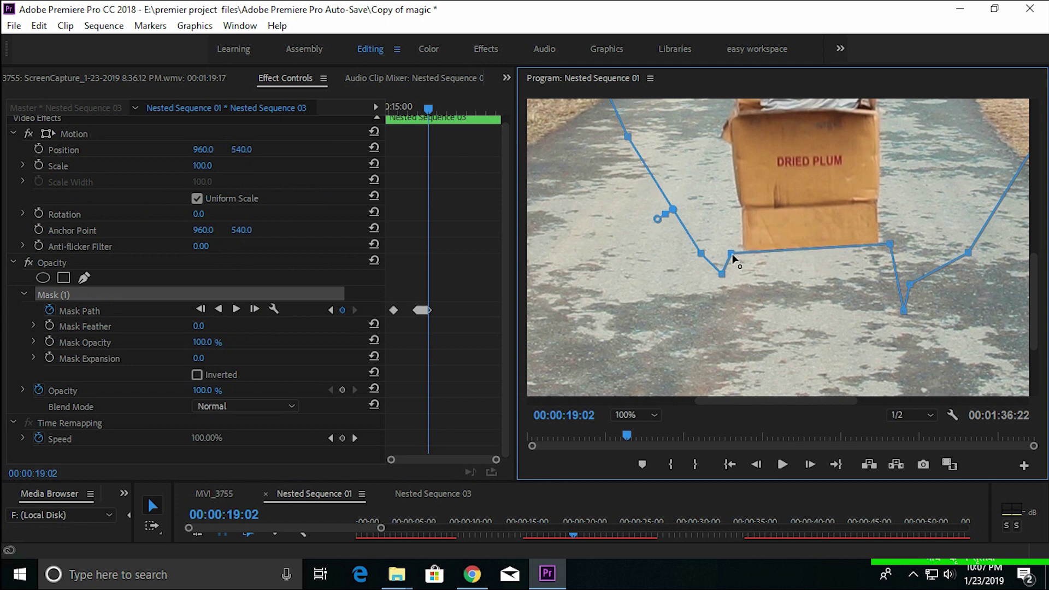
# At 00:00:19:03 and 00:00:19:04, raise the mask's two lower points to follow the rising box's bottom edge.
pyautogui.click(254, 309)
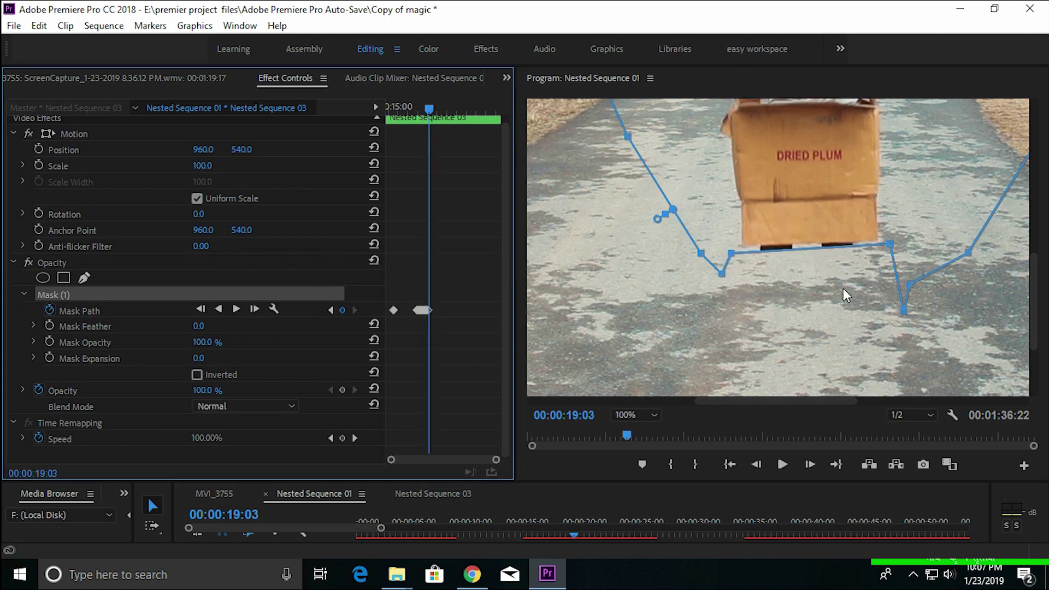
pyautogui.moveTo(731, 254); pyautogui.dragTo(730, 248)
pyautogui.moveTo(889, 245); pyautogui.dragTo(889, 241)
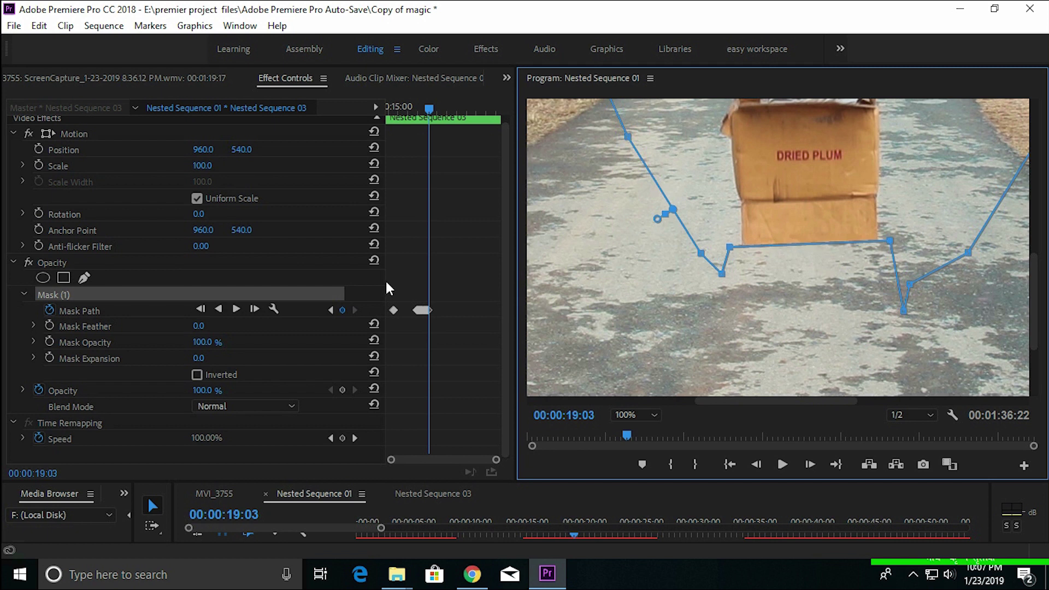
pyautogui.click(255, 308)
pyautogui.moveTo(730, 248); pyautogui.dragTo(729, 242)
pyautogui.moveTo(890, 241); pyautogui.dragTo(889, 236)
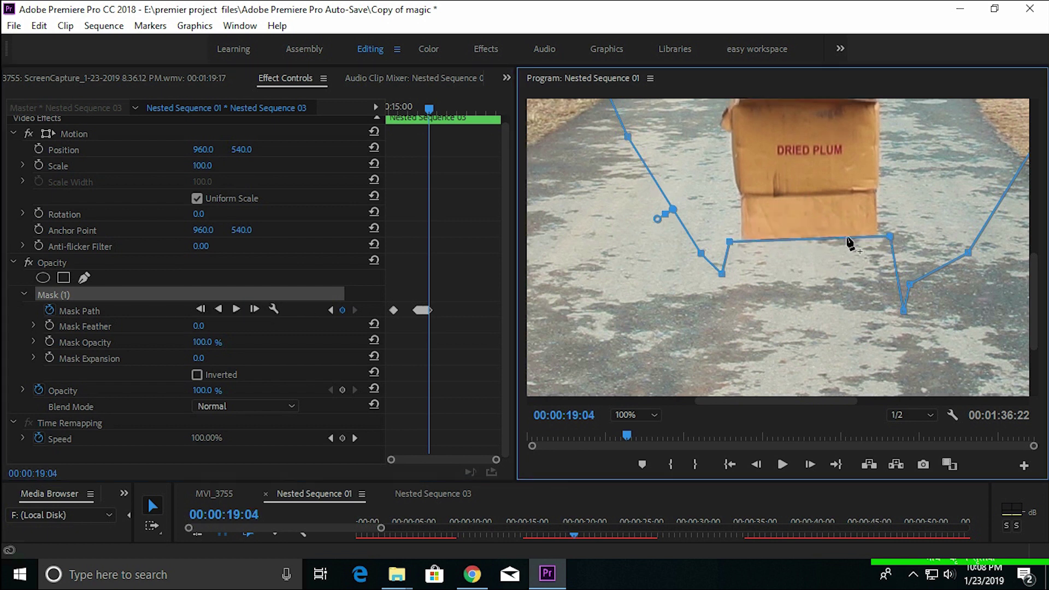
# Continue tracking to 00:00:19:05 and 00:00:19:06, lifting both lower mask points to the box's bottom edge on each frame.
pyautogui.click(255, 309)
pyautogui.moveTo(729, 242); pyautogui.dragTo(729, 235)
pyautogui.moveTo(890, 236); pyautogui.dragTo(891, 232)
pyautogui.click(254, 309)
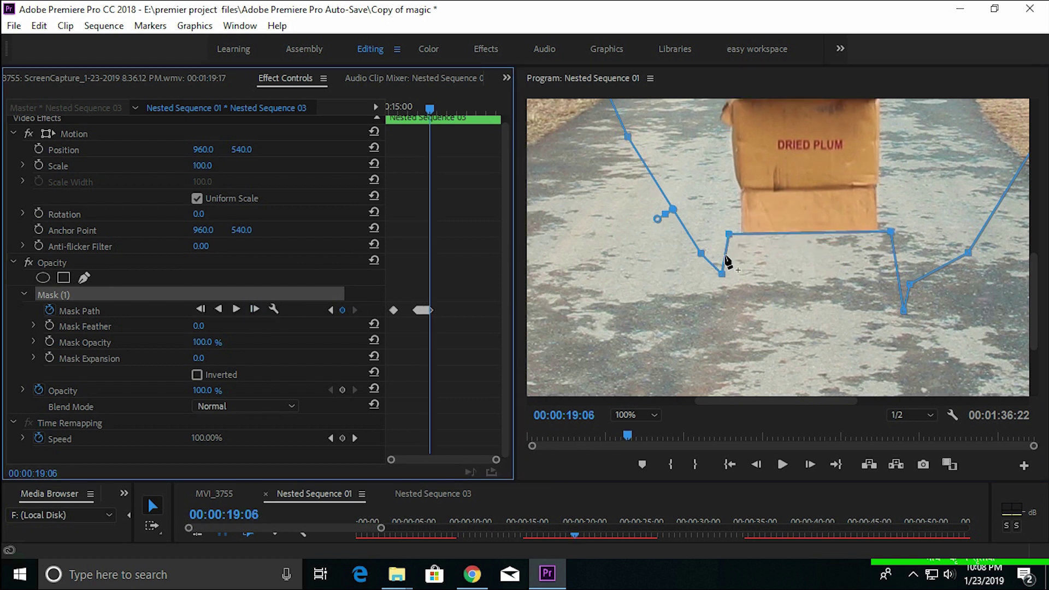
pyautogui.moveTo(729, 234); pyautogui.dragTo(729, 230)
pyautogui.moveTo(890, 232); pyautogui.dragTo(892, 225)
# Fit the mask's lower edge under the box frame by frame from 00:00:19:07 through 00:00:19:09.
pyautogui.click(255, 309)
pyautogui.moveTo(728, 229); pyautogui.dragTo(727, 221)
pyautogui.moveTo(892, 225); pyautogui.dragTo(894, 222)
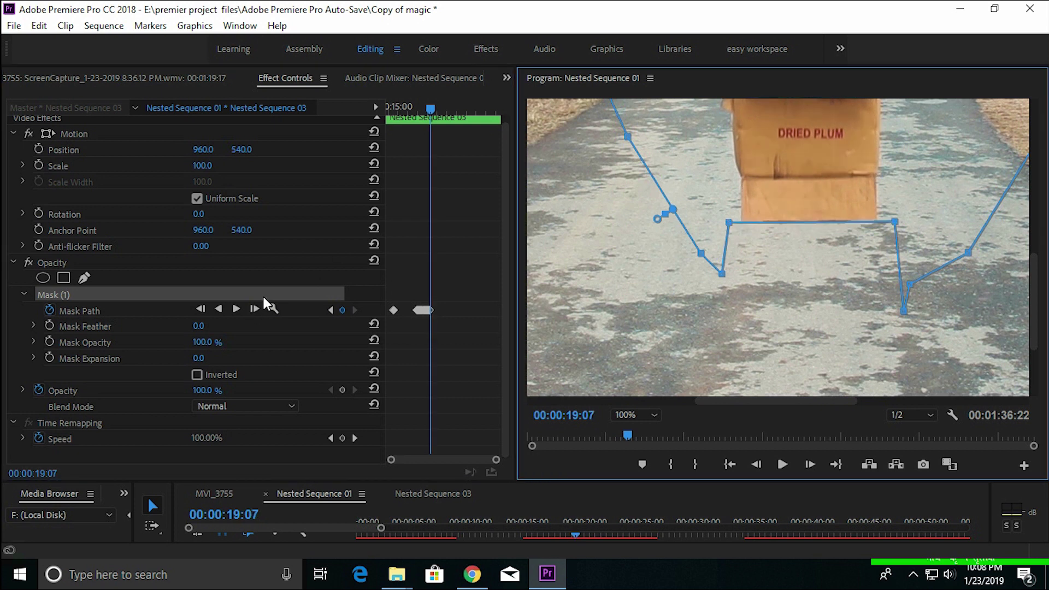
pyautogui.click(255, 308)
pyautogui.moveTo(727, 221); pyautogui.dragTo(725, 215)
pyautogui.moveTo(894, 221); pyautogui.dragTo(894, 213)
pyautogui.click(255, 308)
pyautogui.moveTo(724, 215); pyautogui.dragTo(724, 207)
pyautogui.moveTo(894, 213); pyautogui.dragTo(897, 203)
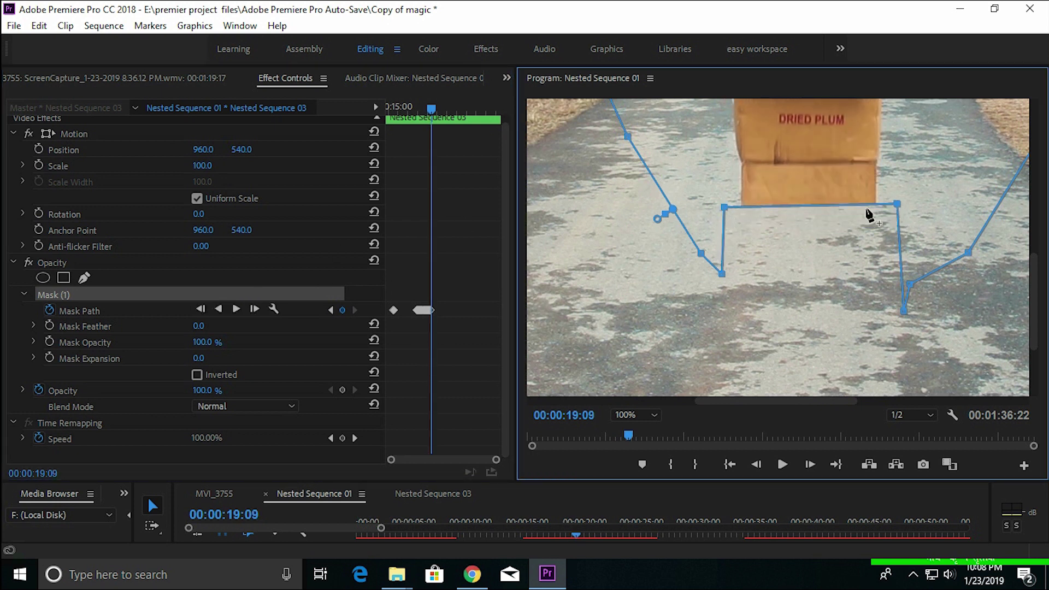
# Track the mask forward to 00:00:19:12, keeping its lower edge tight against the bottom of the box.
pyautogui.click(254, 309)
pyautogui.click(254, 308)
pyautogui.click(725, 273)
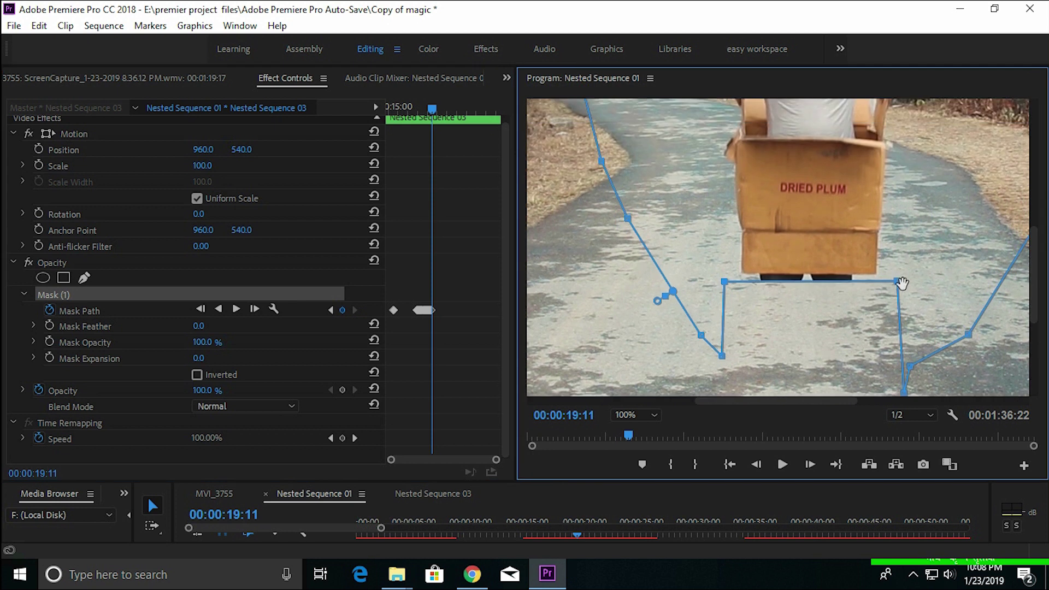
pyautogui.click(254, 308)
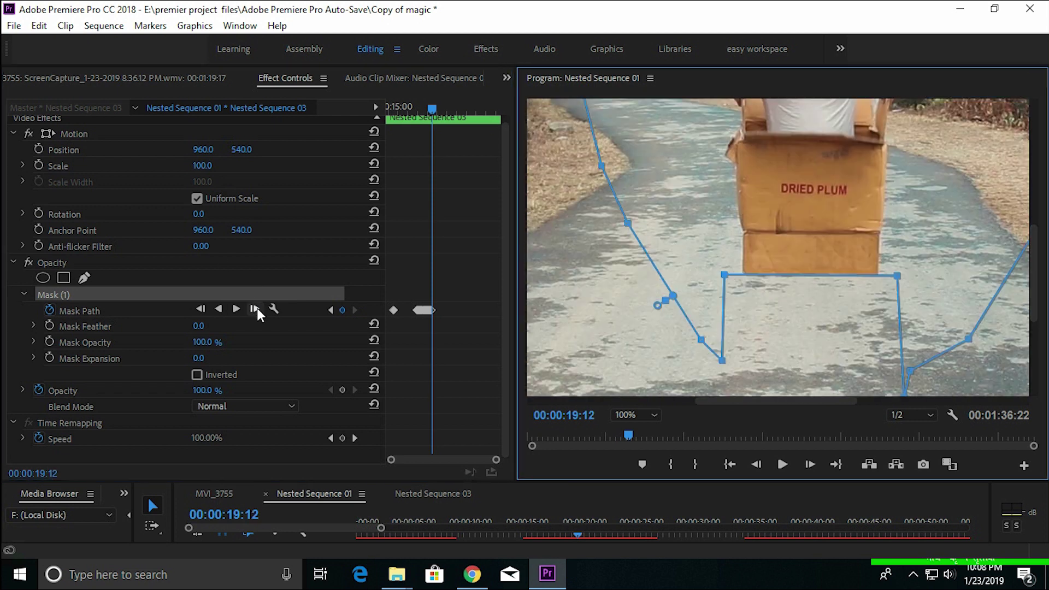
# Track the mask forward one frame at a time from 00:00:19:12 to 00:00:19:17.
pyautogui.click(254, 309)
pyautogui.click(254, 309)
pyautogui.click(255, 309)
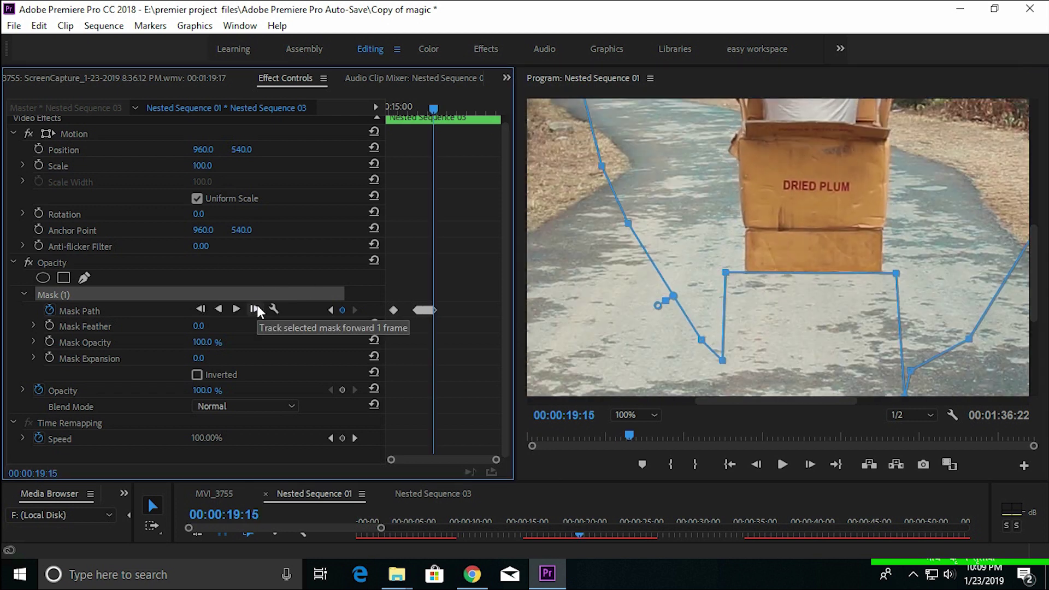
pyautogui.click(254, 309)
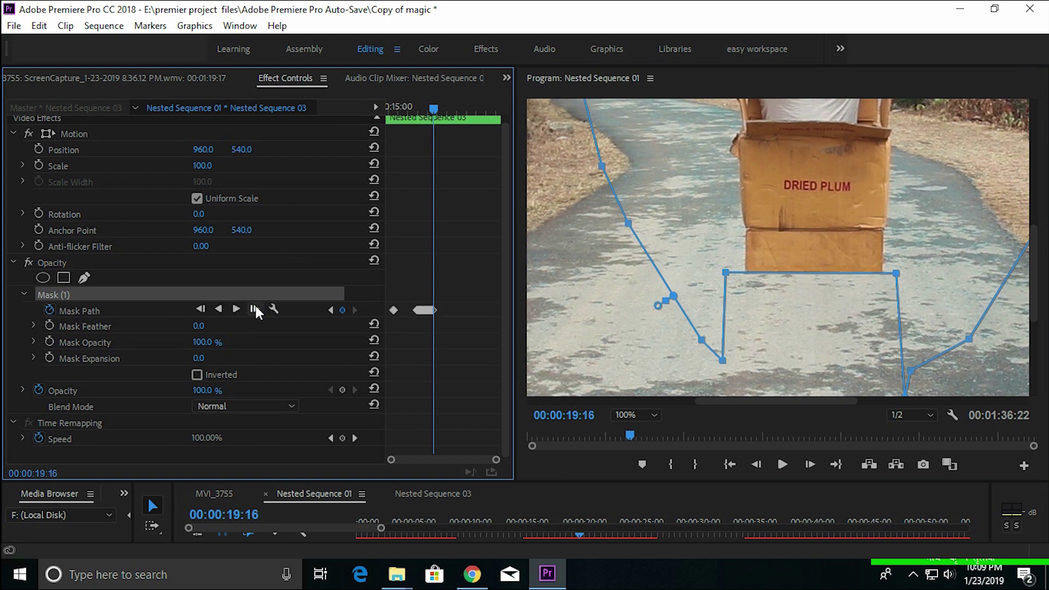
pyautogui.click(252, 309)
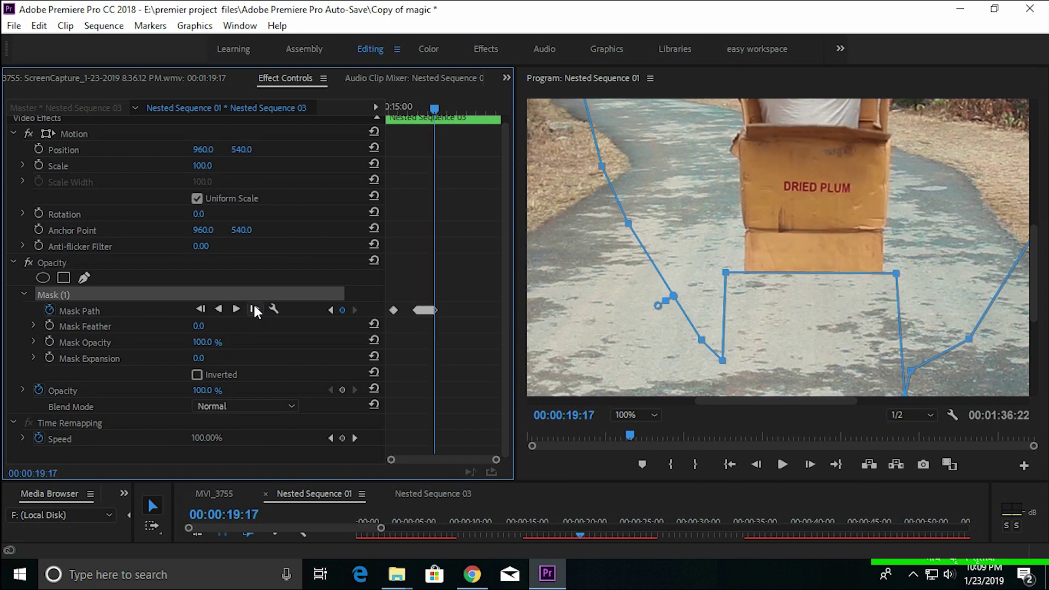
# Go past 00:00:19:20, lower the mask's right corner to the box's bottom edge, and track the mask on to 00:00:19:24.
pyautogui.press('Right')
pyautogui.press('Right')
pyautogui.press('Right')
pyautogui.press('Right')
pyautogui.press('Right')
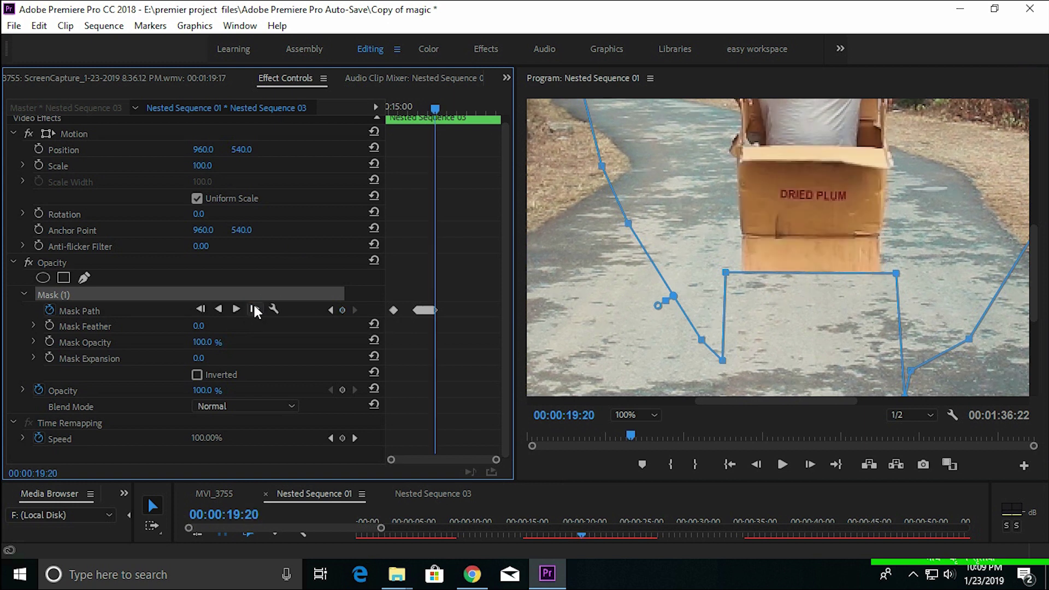
pyautogui.moveTo(896, 274); pyautogui.dragTo(902, 281)
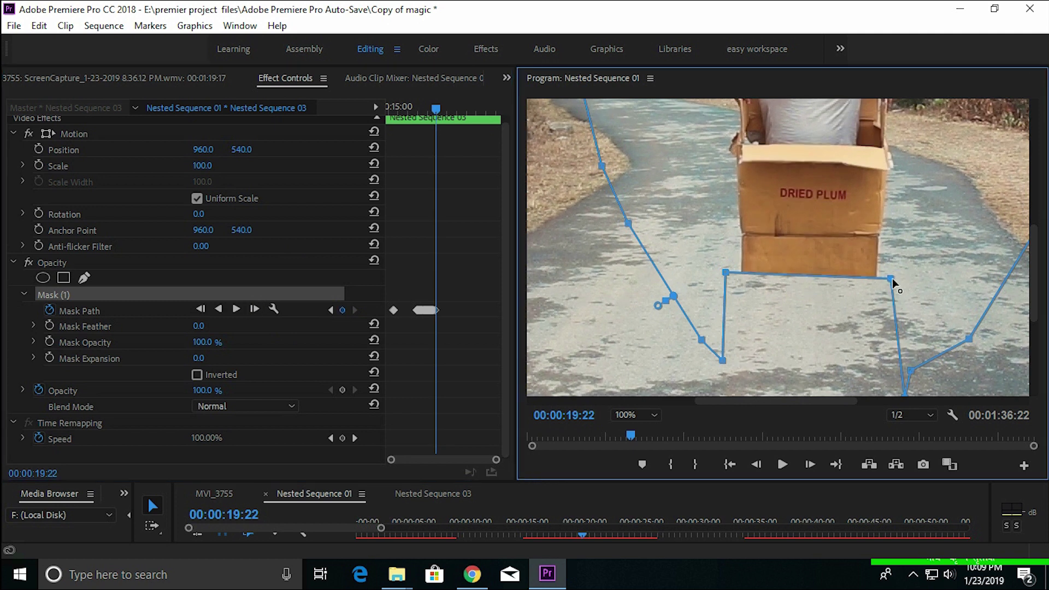
pyautogui.click(254, 309)
pyautogui.click(250, 309)
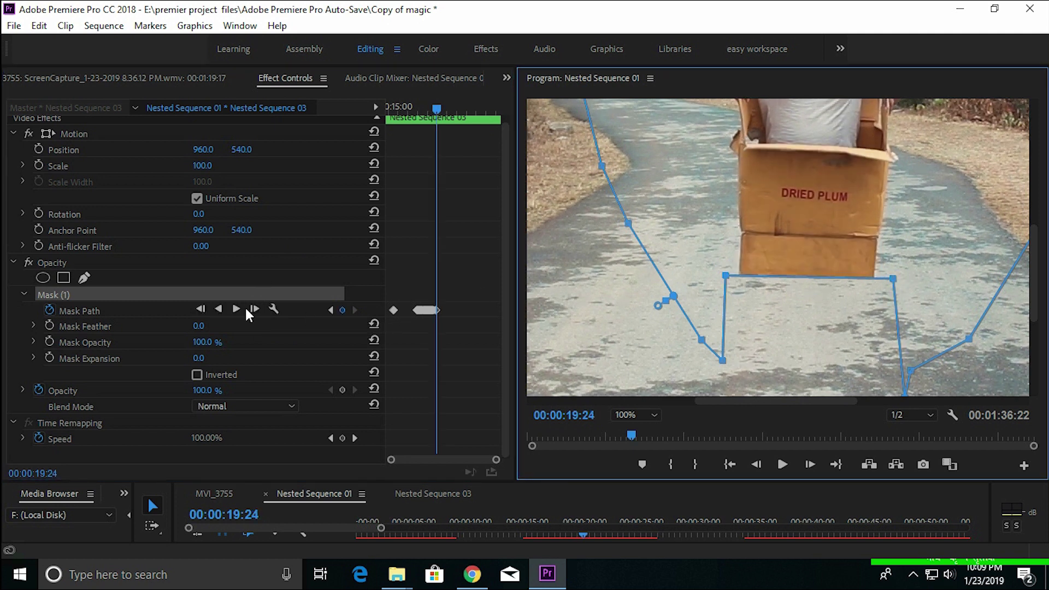
# Track the mask to 00:00:20:03, shifting its lower right and left corners to follow the box as it tilts.
pyautogui.click(249, 309)
pyautogui.click(249, 309)
pyautogui.moveTo(893, 279); pyautogui.dragTo(885, 285)
pyautogui.click(255, 309)
pyautogui.moveTo(726, 276); pyautogui.dragTo(722, 274)
pyautogui.click(255, 309)
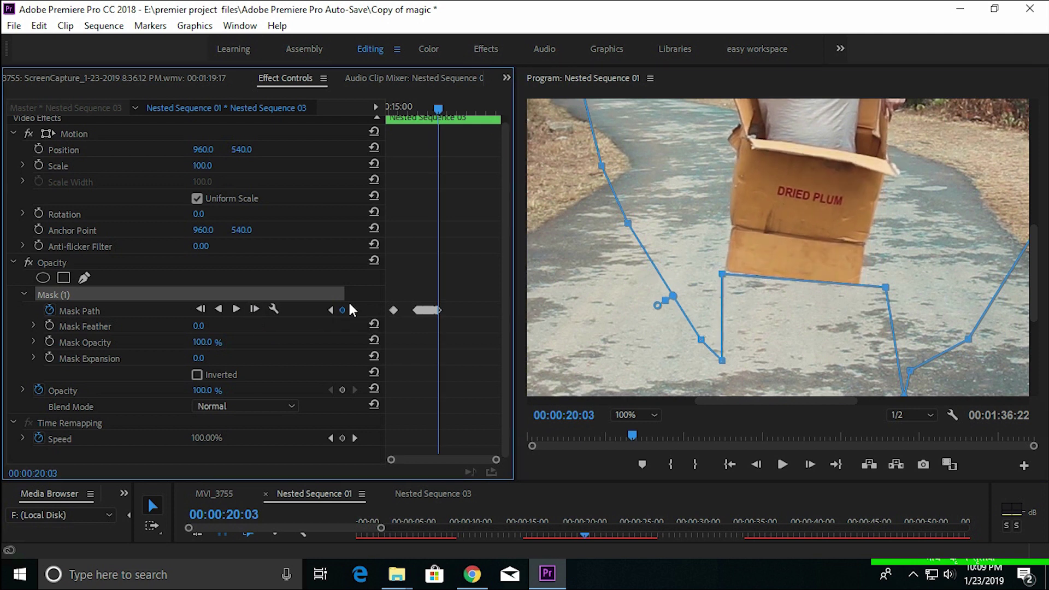
# Angle the mask's lower edge along the tilted box's bottom by repositioning both corners while tracking to 00:00:20:05.
pyautogui.moveTo(884, 287); pyautogui.dragTo(880, 292)
pyautogui.click(254, 309)
pyautogui.moveTo(723, 274); pyautogui.dragTo(708, 267)
pyautogui.click(254, 309)
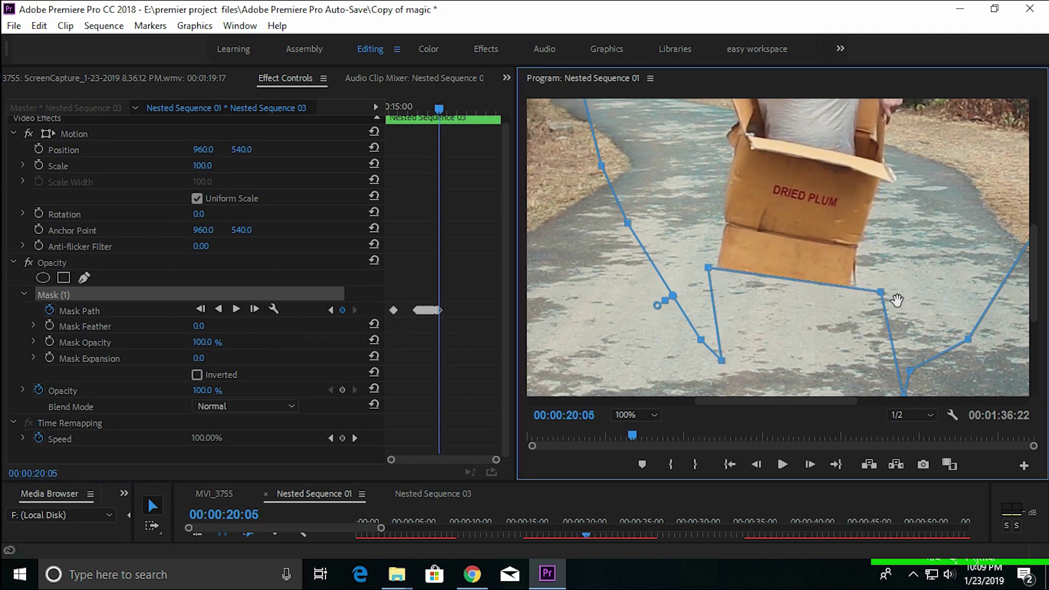
# Fit the mask's lower right points around the tilted box's bottom corner and track the mask forward one frame at a time to 00:00:20:08.
pyautogui.moveTo(880, 291); pyautogui.dragTo(891, 251)
pyautogui.moveTo(871, 338); pyautogui.dragTo(873, 294)
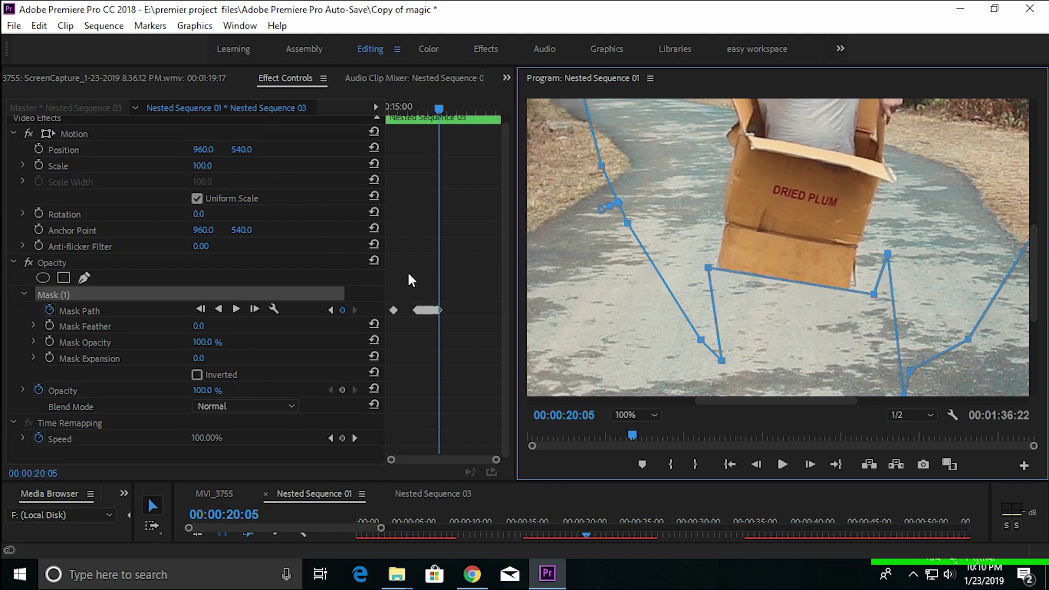
pyautogui.click(254, 309)
pyautogui.click(254, 309)
pyautogui.click(254, 310)
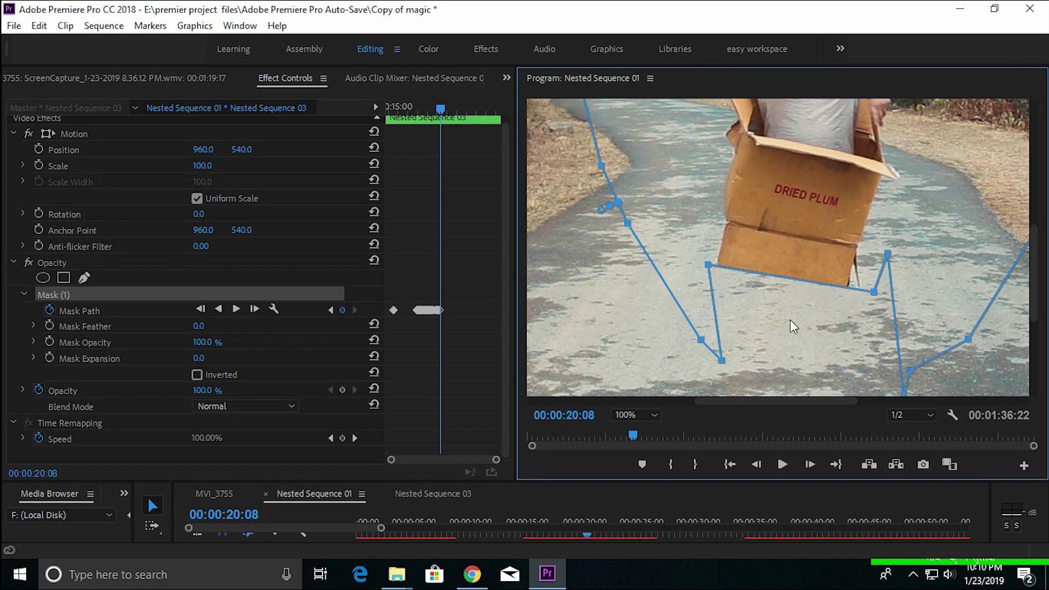
# Fit the whole frame in the enlarged timeline's program preview and select the MVI_3756.MP4 clip at 00:00:02:14 to examine its mask keyframes.
pyautogui.scroll(3, 1031, 297)
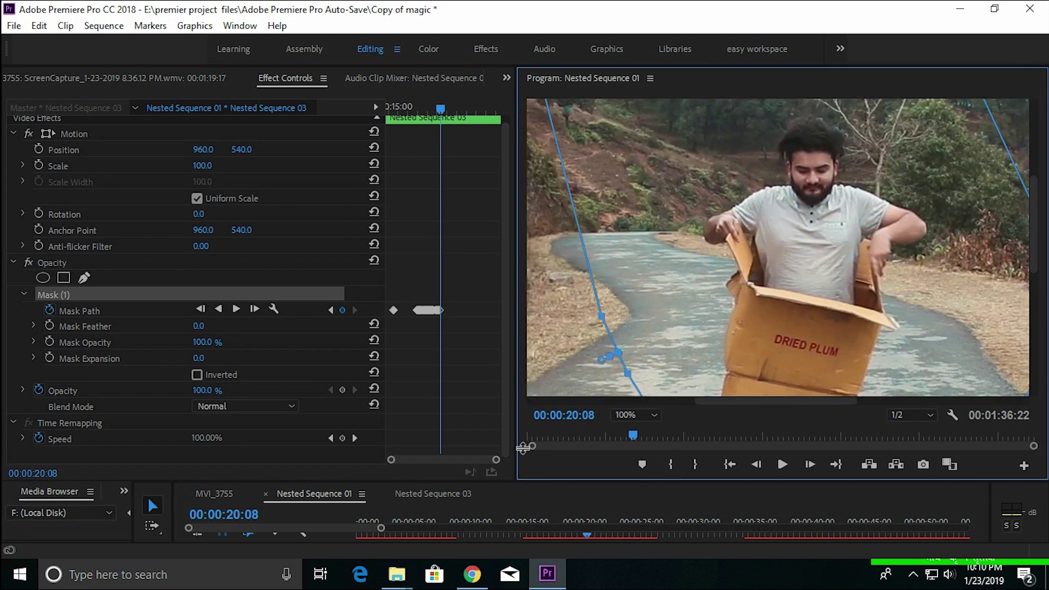
pyautogui.moveTo(524, 482); pyautogui.dragTo(524, 370)
pyautogui.click(428, 418)
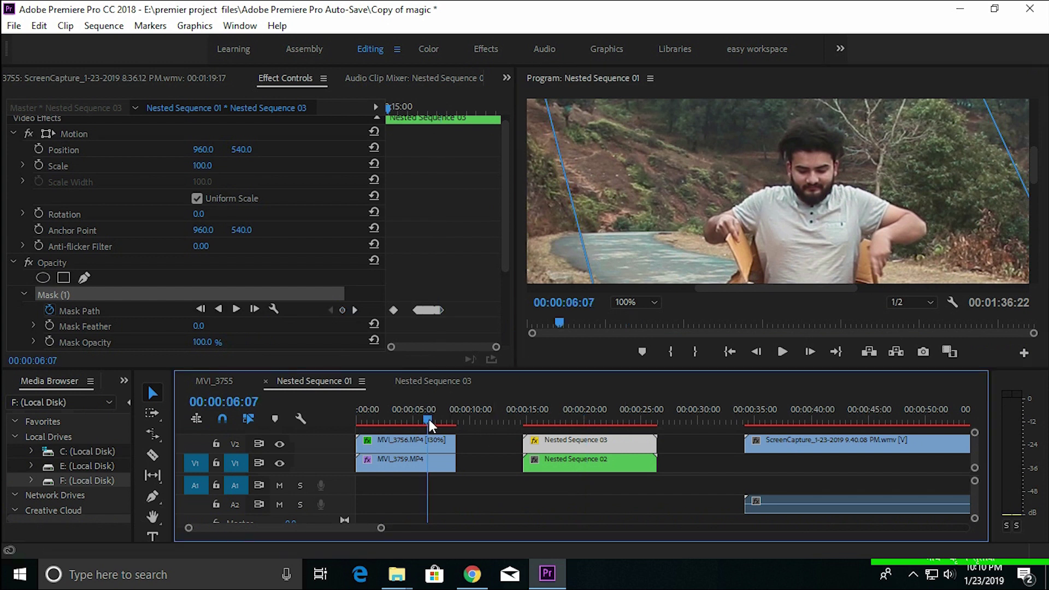
pyautogui.click(635, 302)
pyautogui.click(628, 317)
pyautogui.click(385, 420)
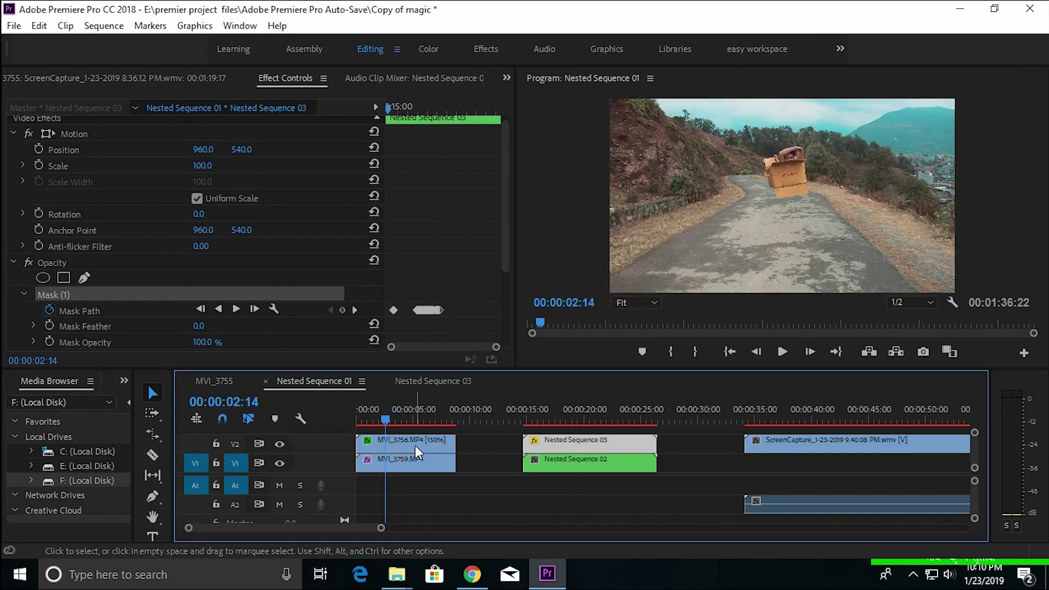
pyautogui.click(415, 446)
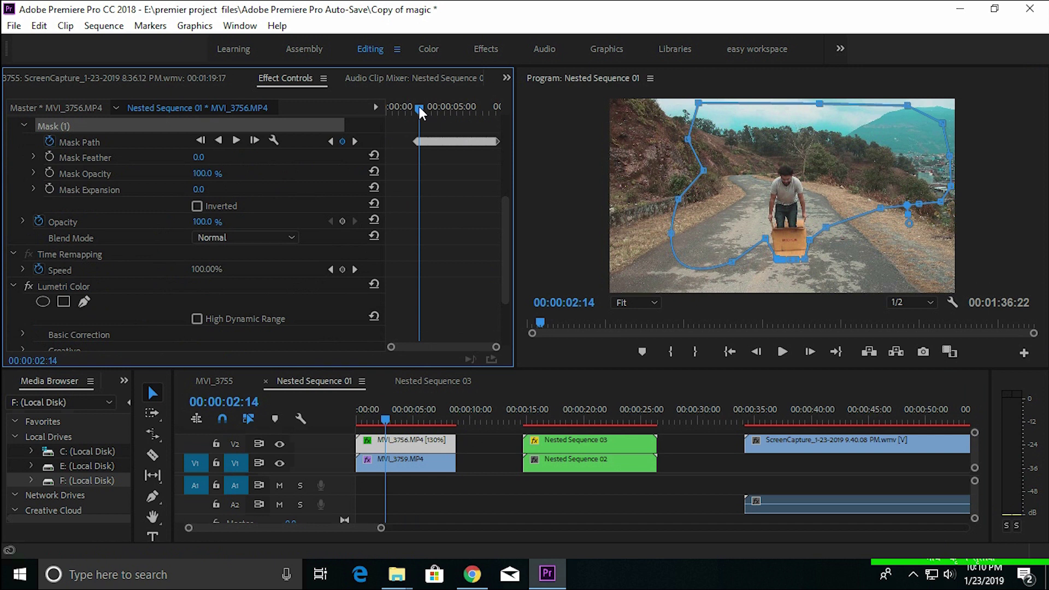